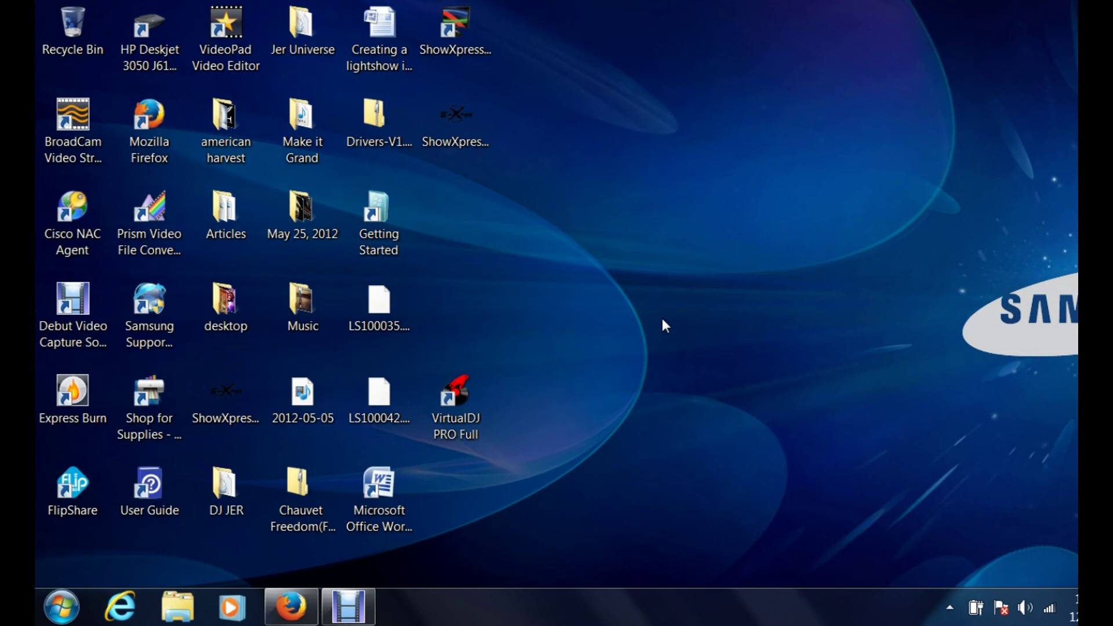
# - Select the ShowXpress_ControlBoard shortcut on the Windows desktop
pyautogui.click(451, 14)
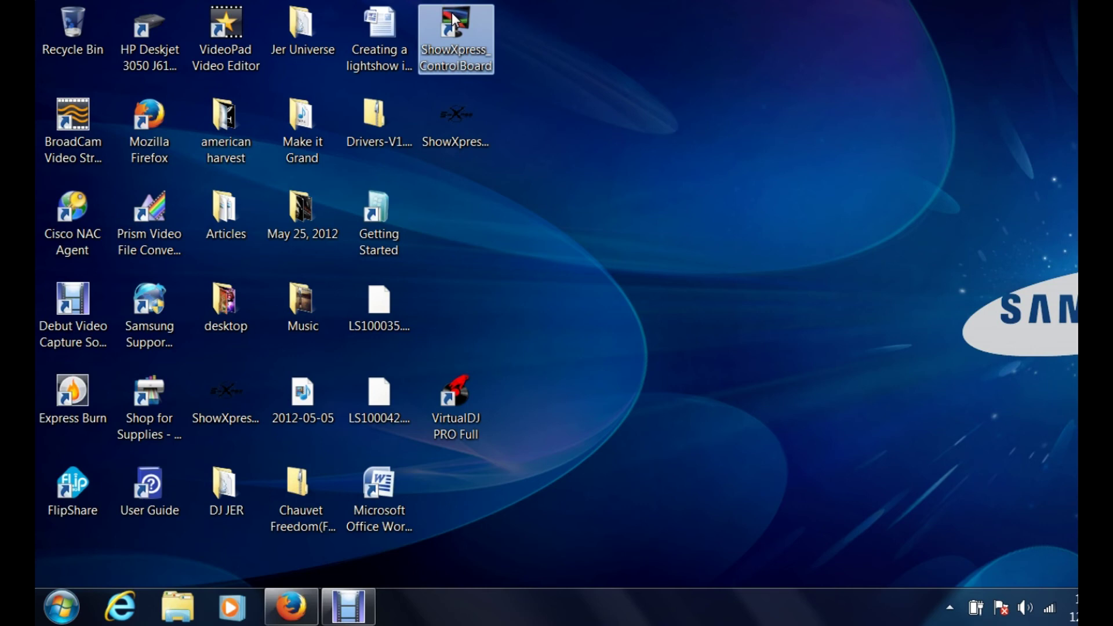
# - Launch ShowXpress ControlBoard and open its options menu at the top right
pyautogui.doubleClick(451, 14)
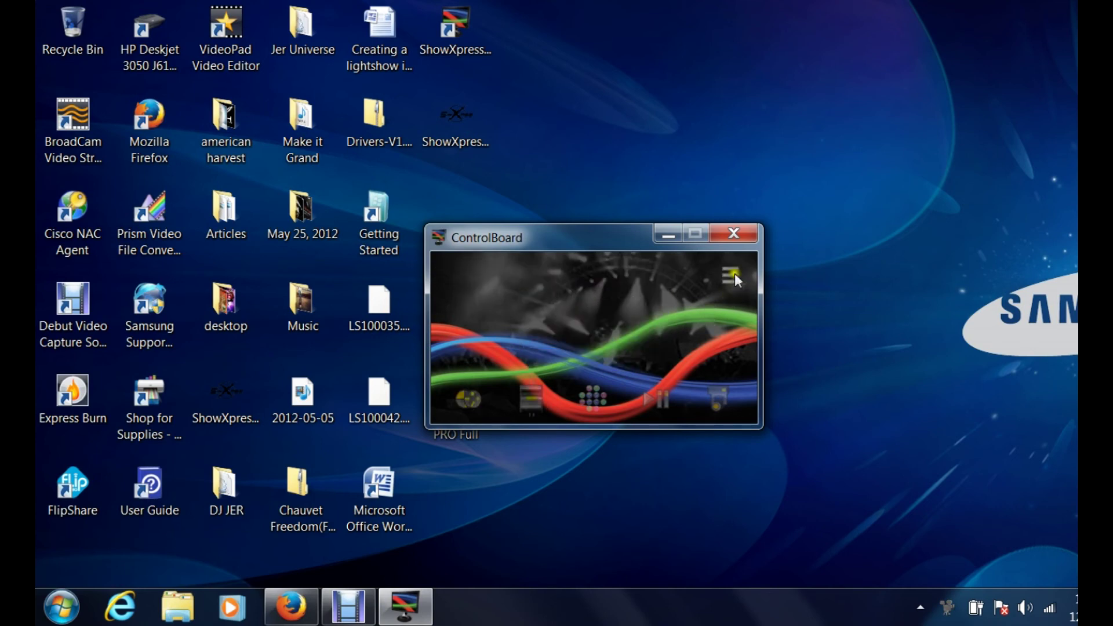
pyautogui.click(730, 276)
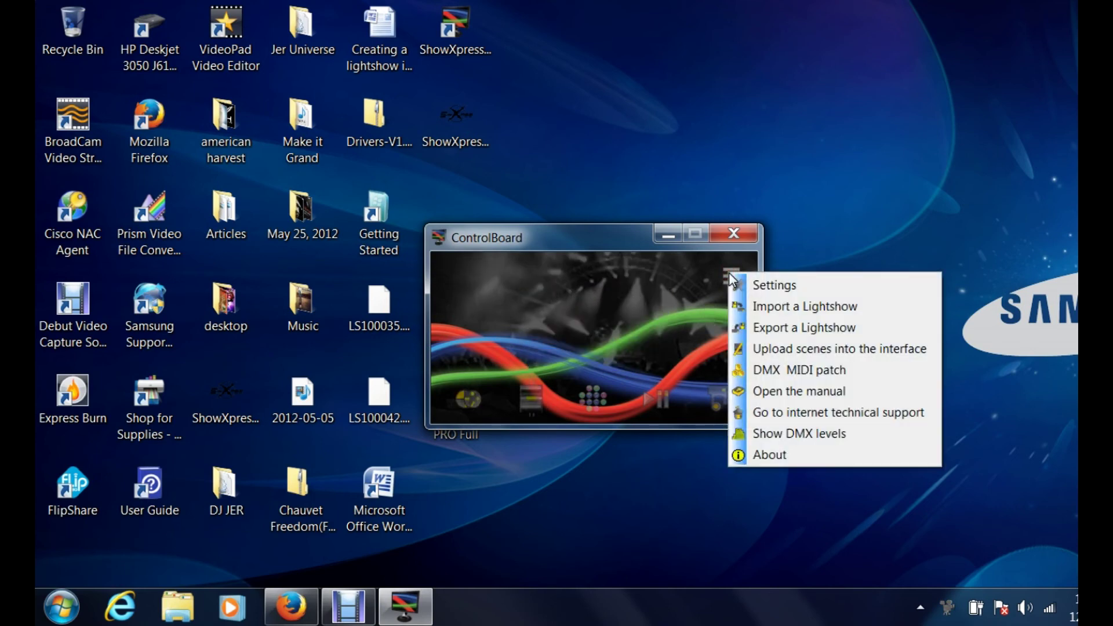
# - Create a lightshow named 'Brand New', set it as current lightshow, and apply the settings
pyautogui.click(760, 284)
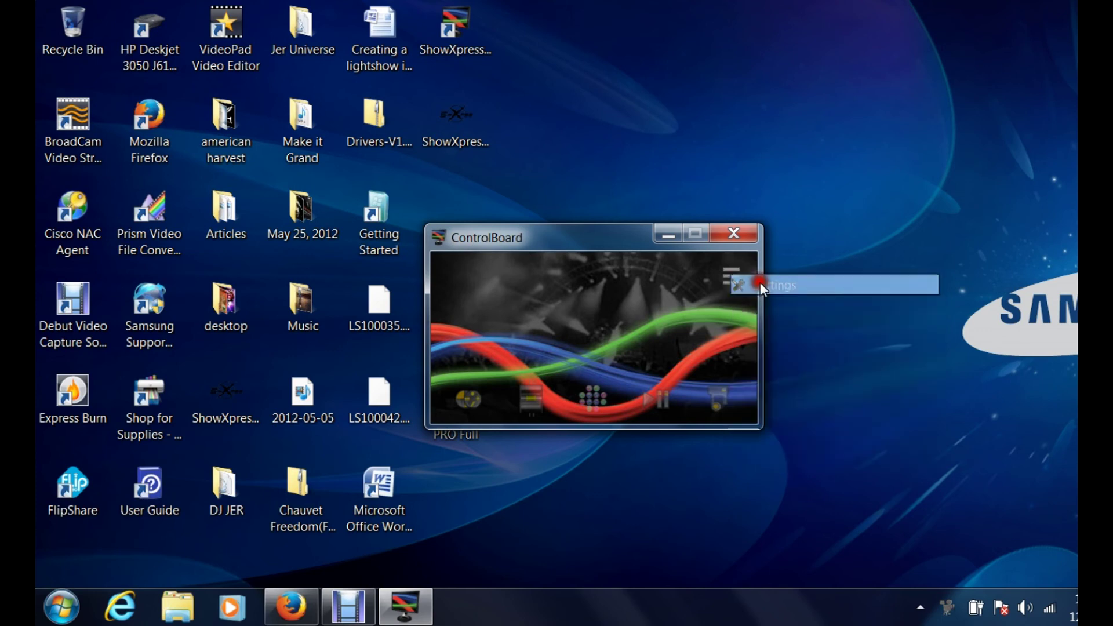
pyautogui.click(636, 389)
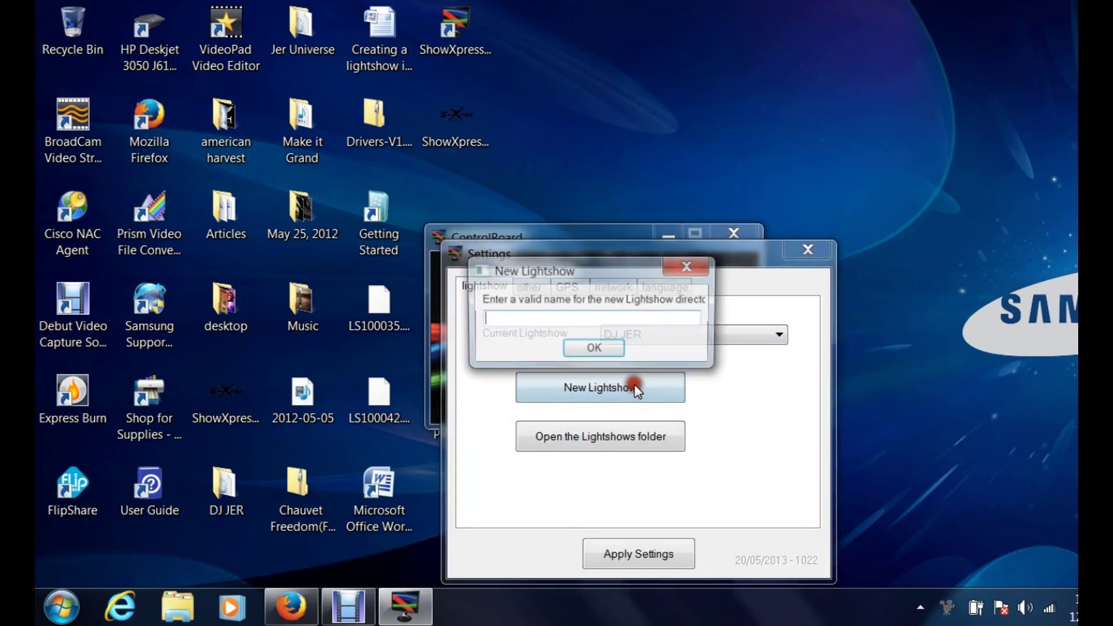
pyautogui.write('Bran')
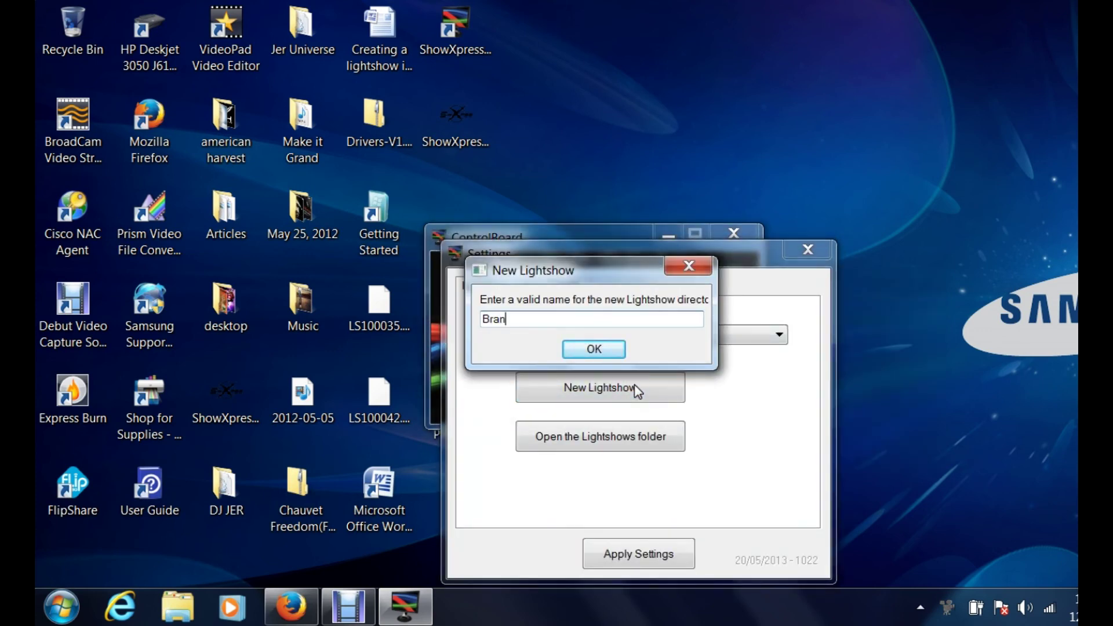
pyautogui.write('d New')
pyautogui.click(602, 348)
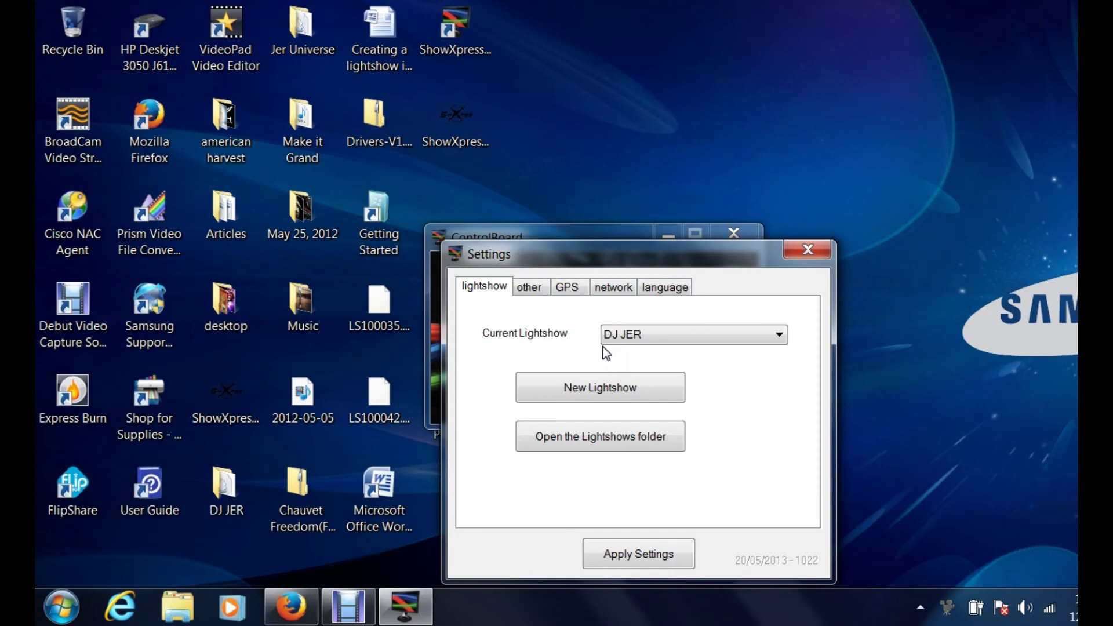
pyautogui.click(621, 335)
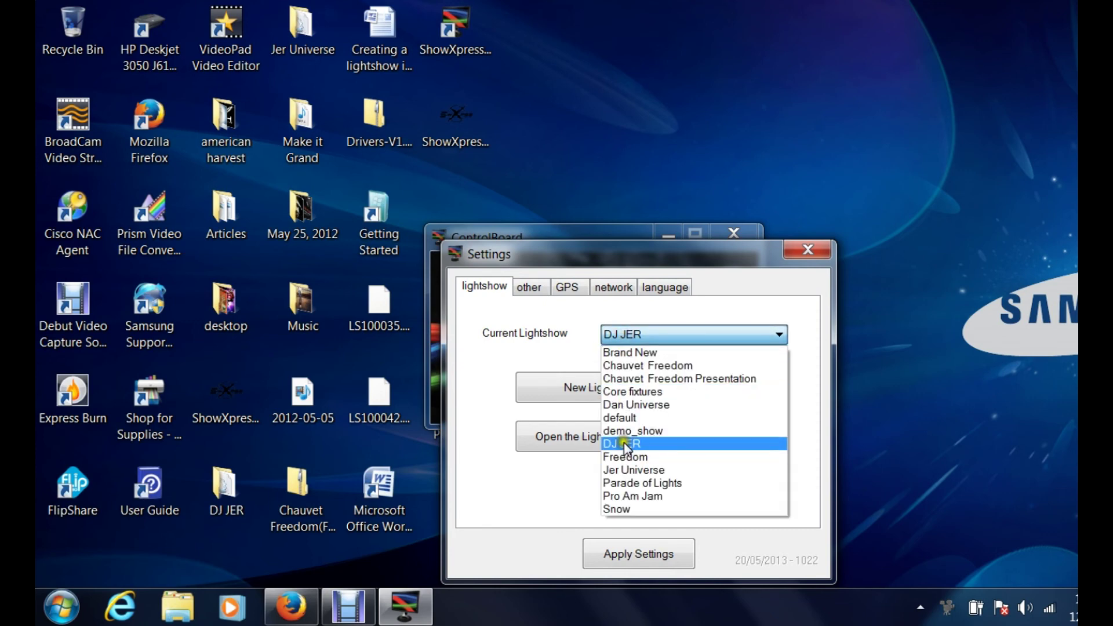
pyautogui.click(627, 352)
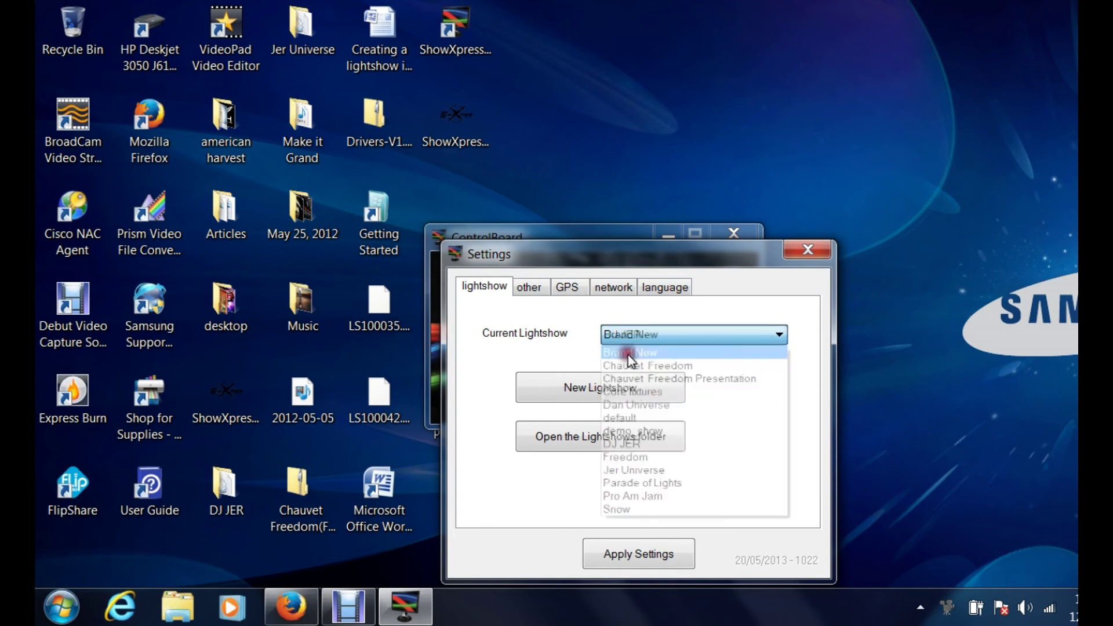
pyautogui.click(624, 554)
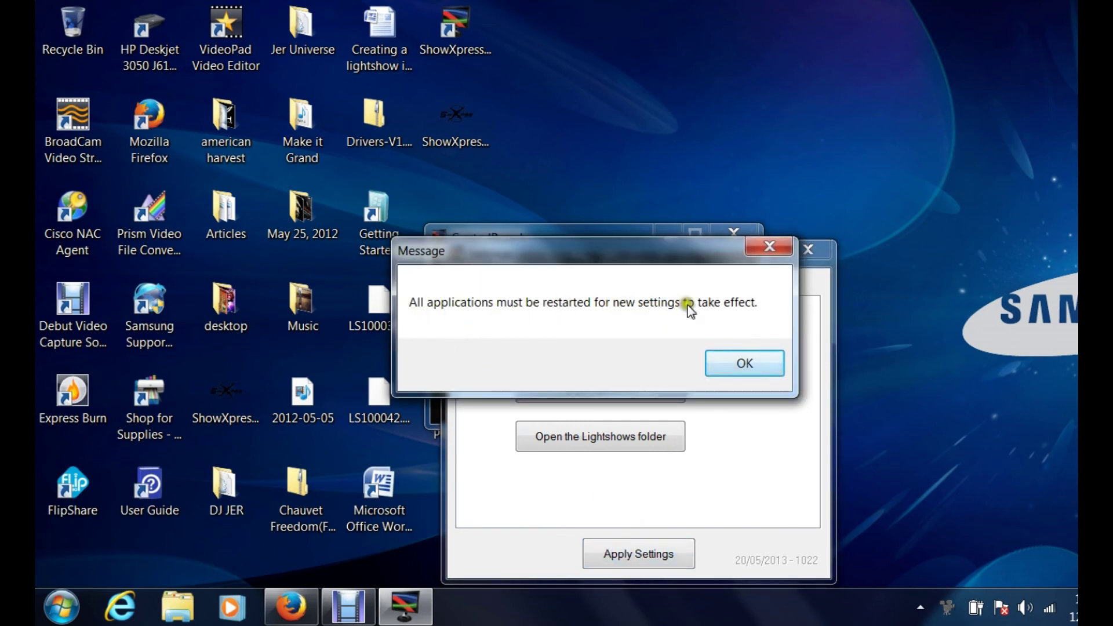
pyautogui.click(739, 364)
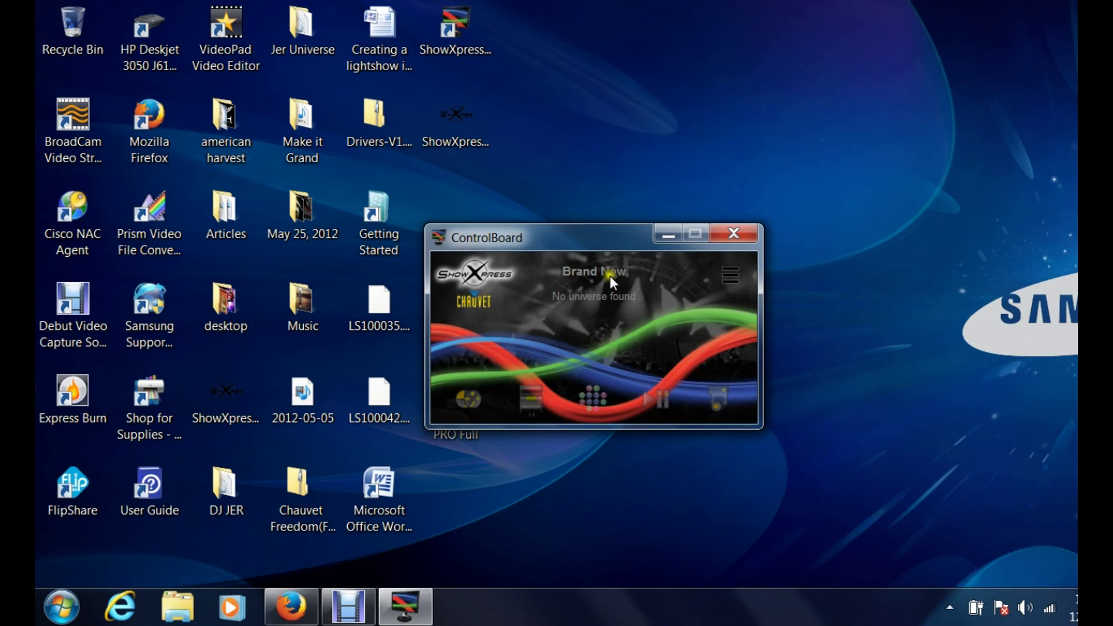
# - Quit the ControlBoard and answer Yes to the quit confirmation
pyautogui.click(726, 236)
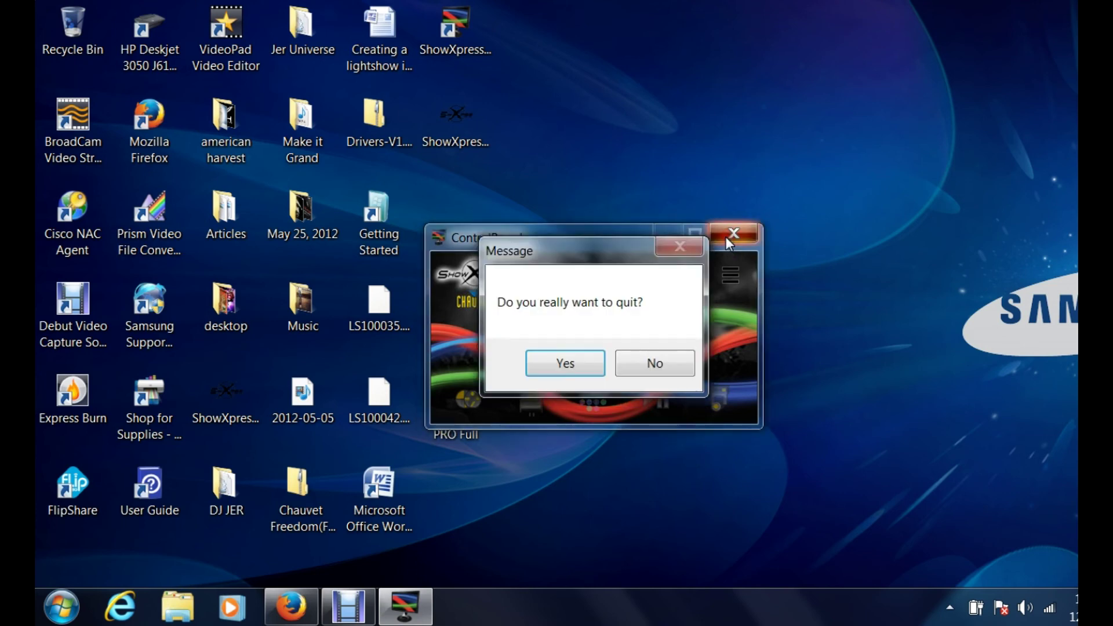
pyautogui.click(585, 354)
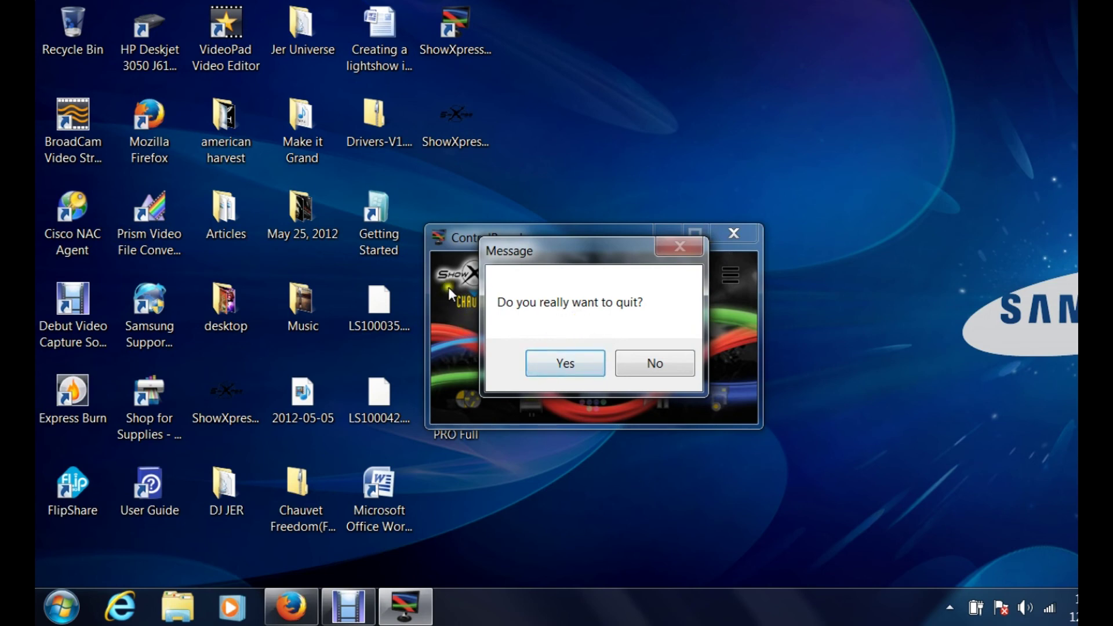
pyautogui.click(549, 369)
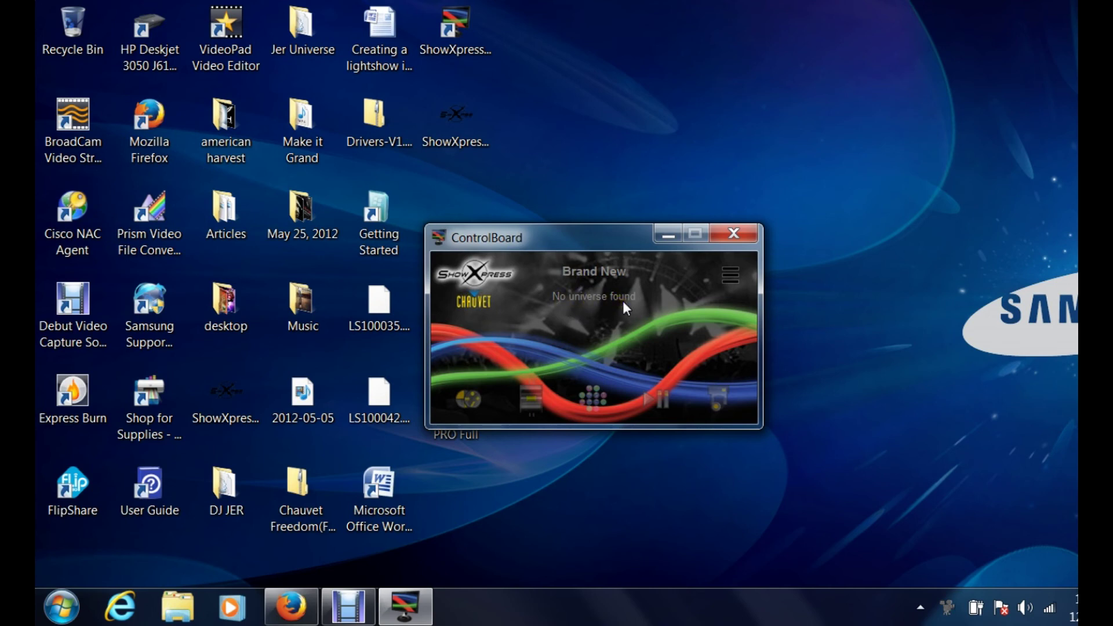
pyautogui.click(733, 233)
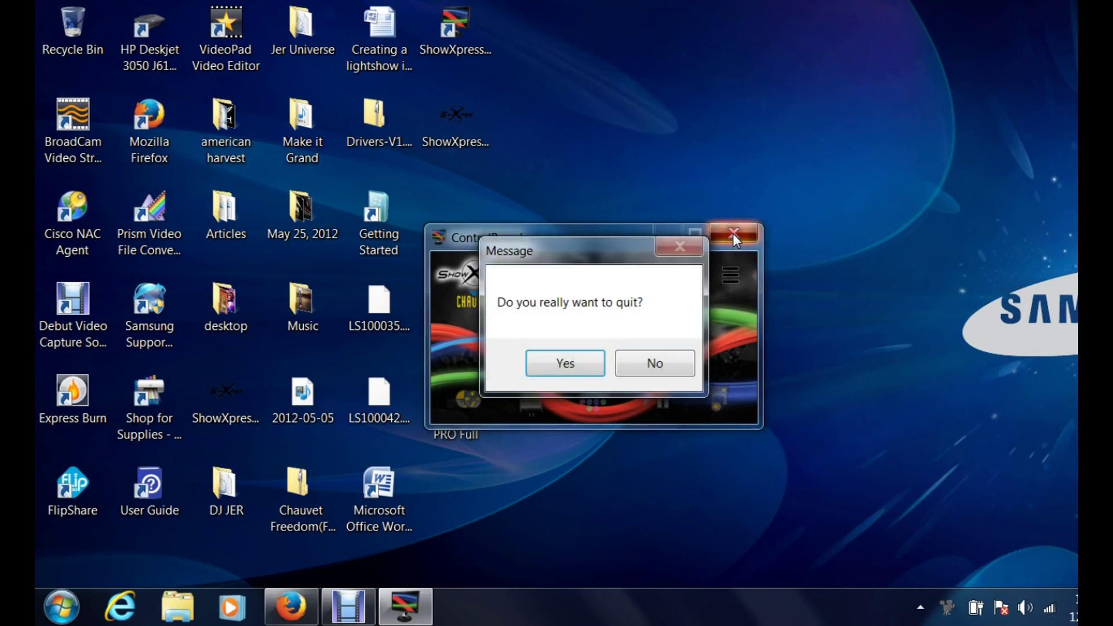
pyautogui.click(582, 356)
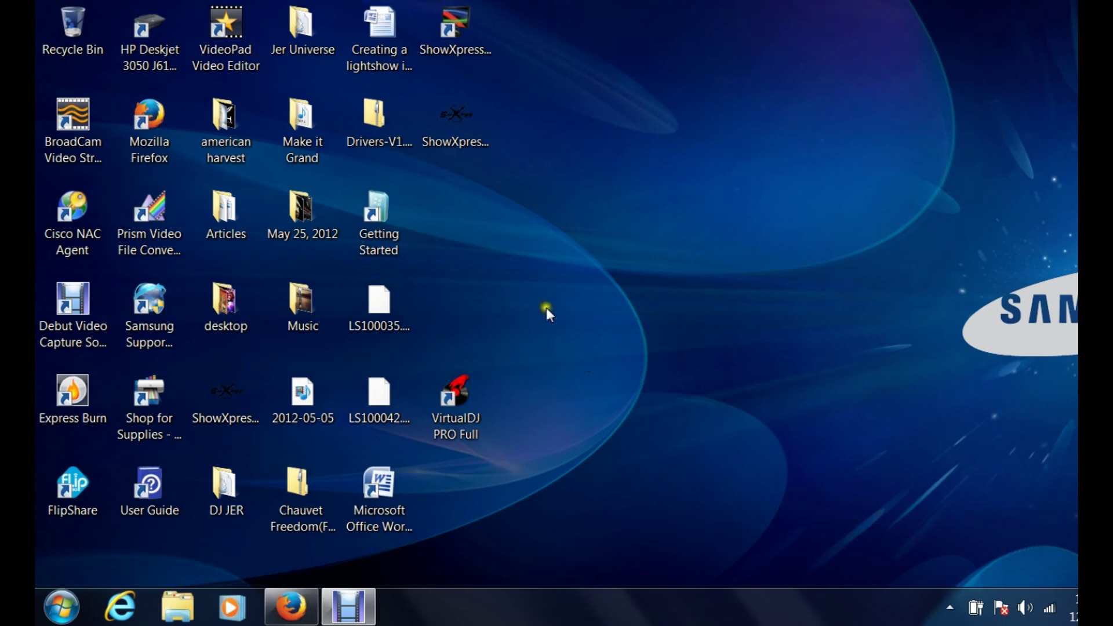
# - Relaunch the ControlBoard so it loads Brand New with one universe on the Xpress 512
pyautogui.doubleClick(460, 17)
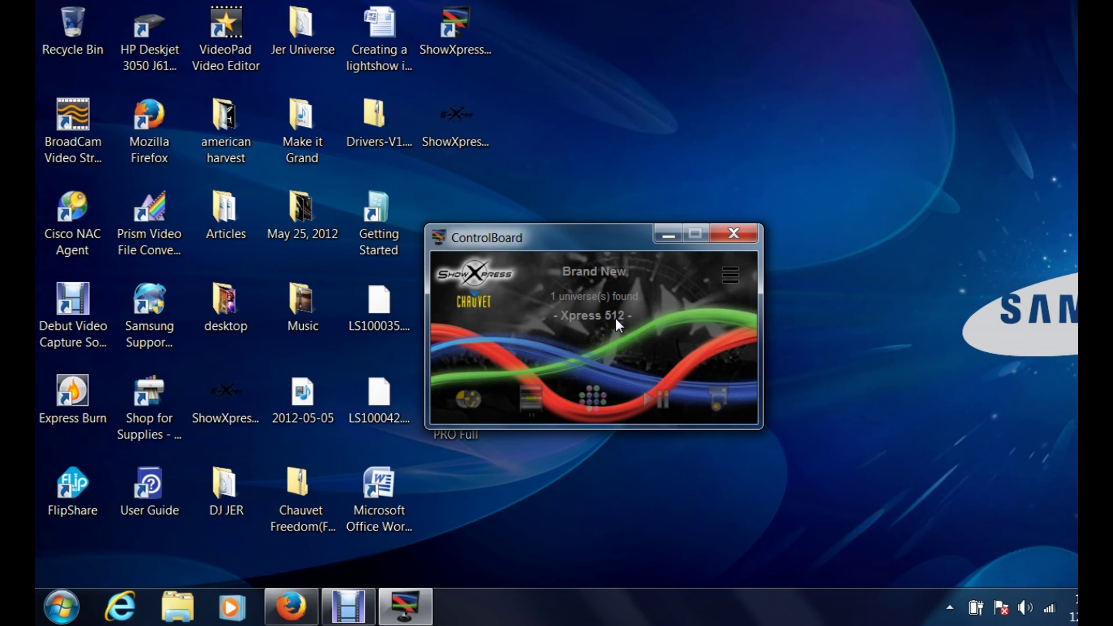
pyautogui.moveTo(468, 399)
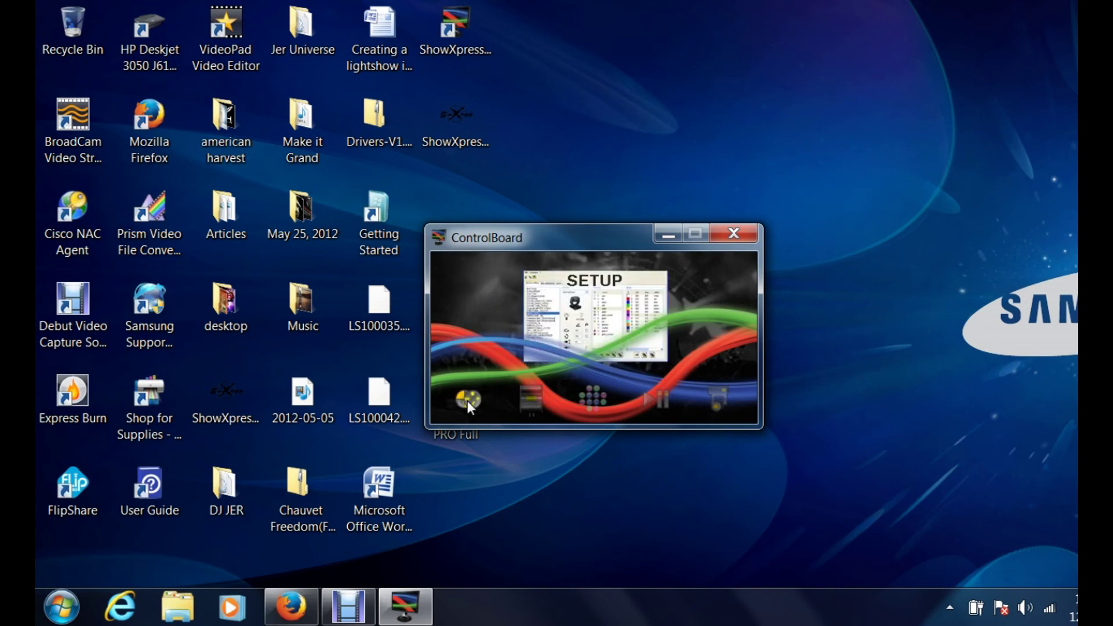
# - Open the fixture Setup window and move it higher and further right
pyautogui.click(467, 400)
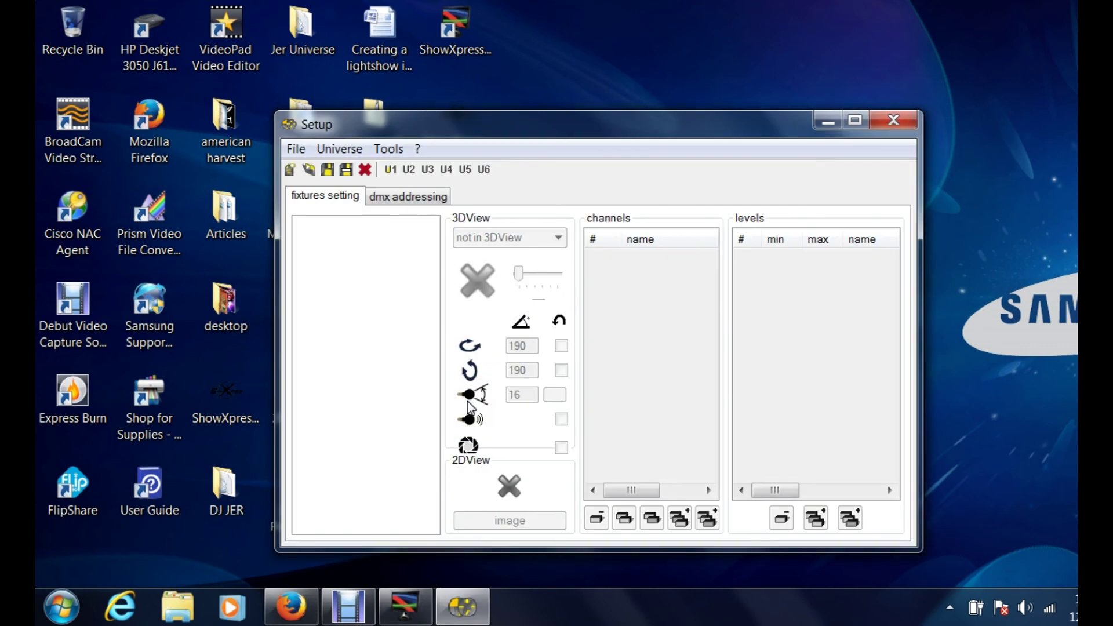
pyautogui.moveTo(498, 133); pyautogui.dragTo(542, 105)
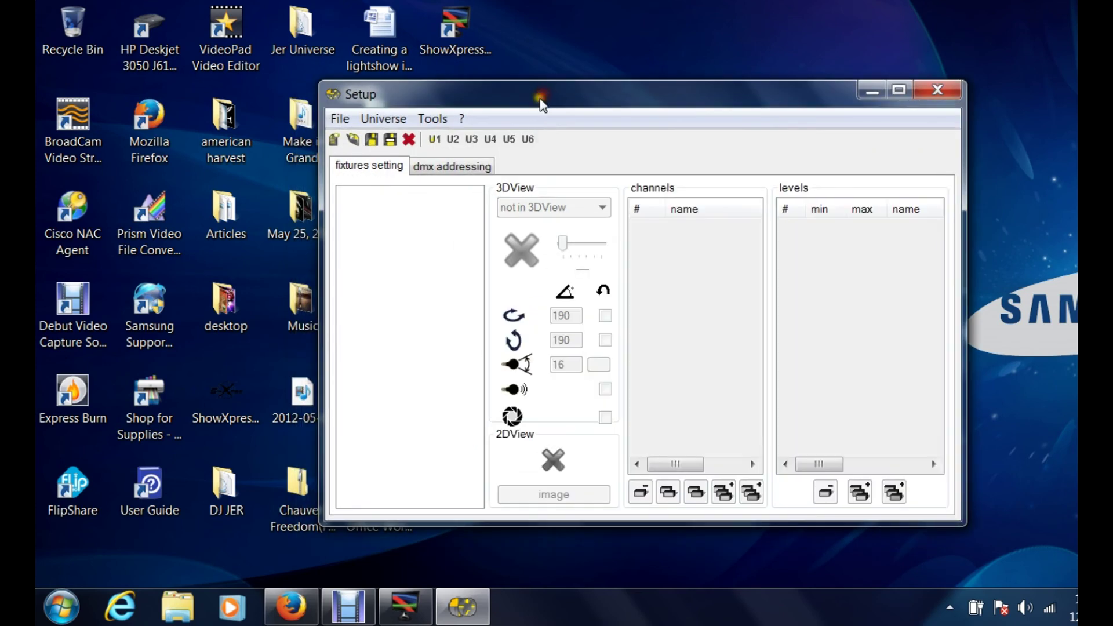
pyautogui.click(340, 118)
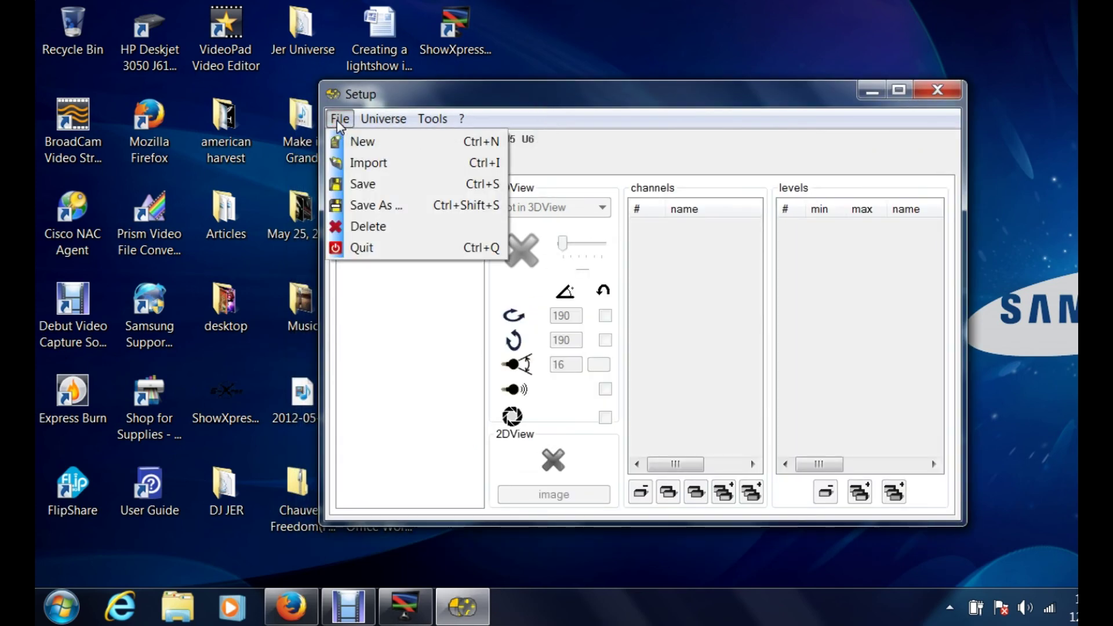
pyautogui.click(339, 120)
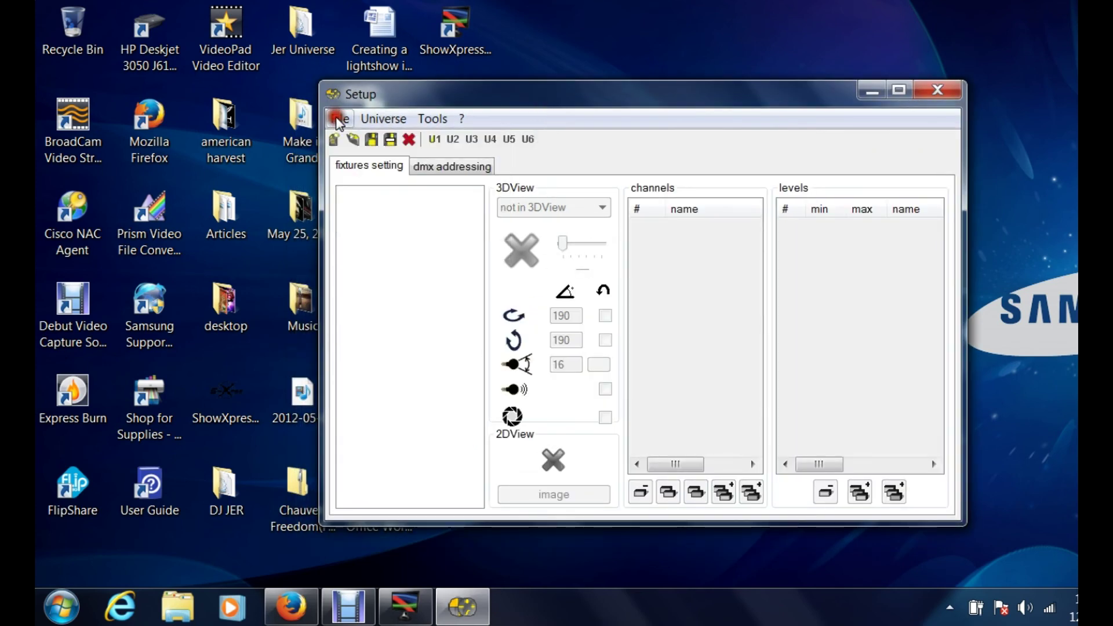
# - Import the Core 3x3 (9CH) fixture from fixtures > Chauvet > DJ
pyautogui.click(354, 141)
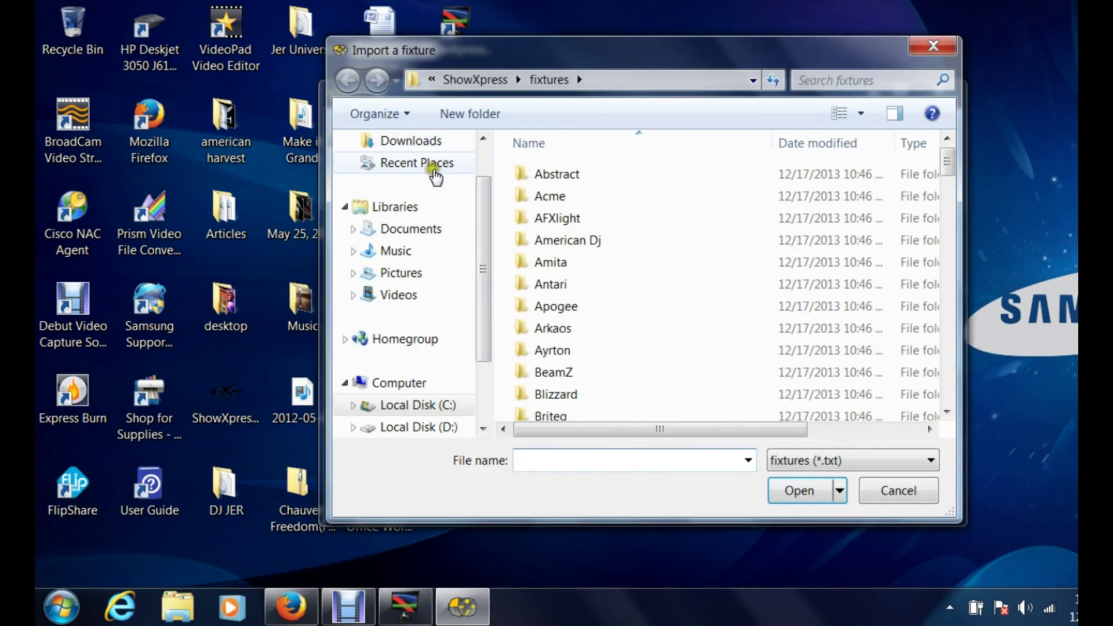
pyautogui.moveTo(944, 158); pyautogui.dragTo(948, 180)
pyautogui.doubleClick(557, 272)
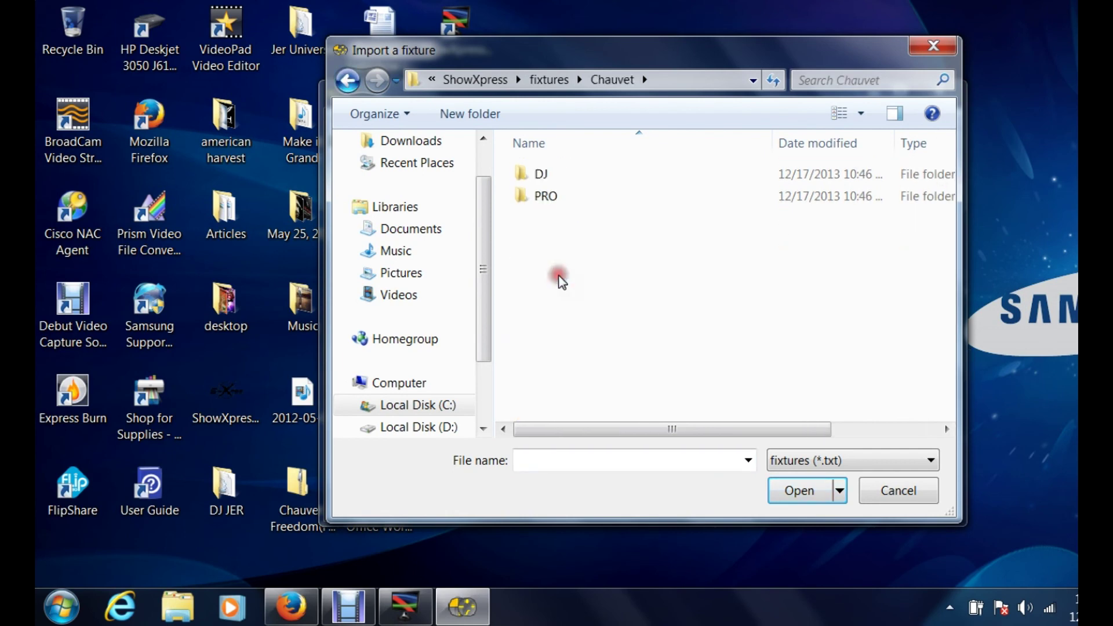
pyautogui.doubleClick(533, 175)
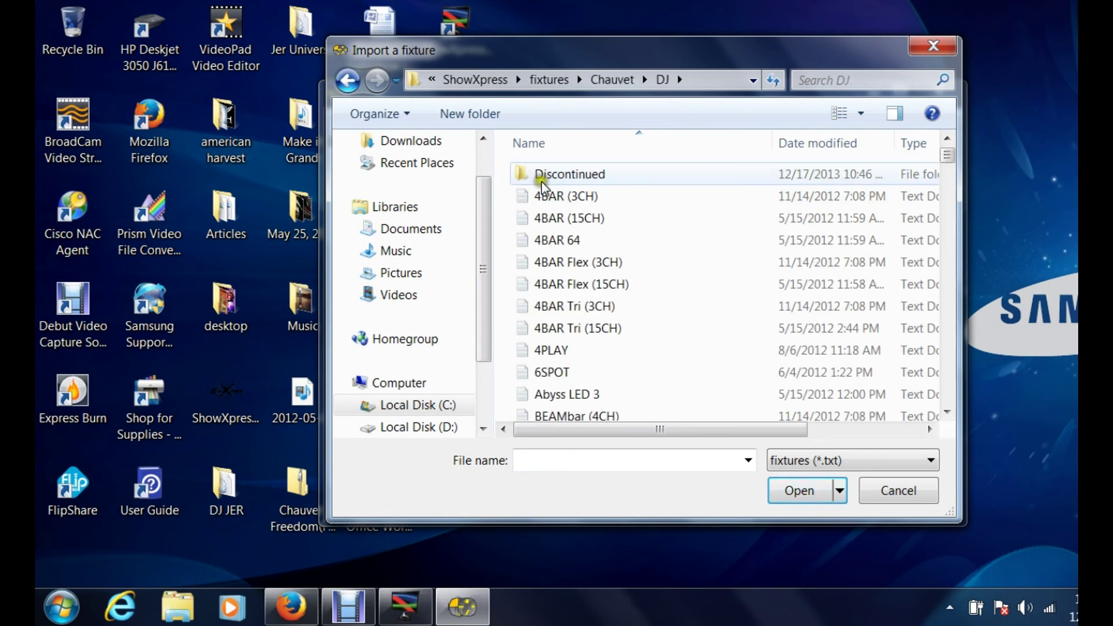
pyautogui.moveTo(946, 153); pyautogui.dragTo(951, 241)
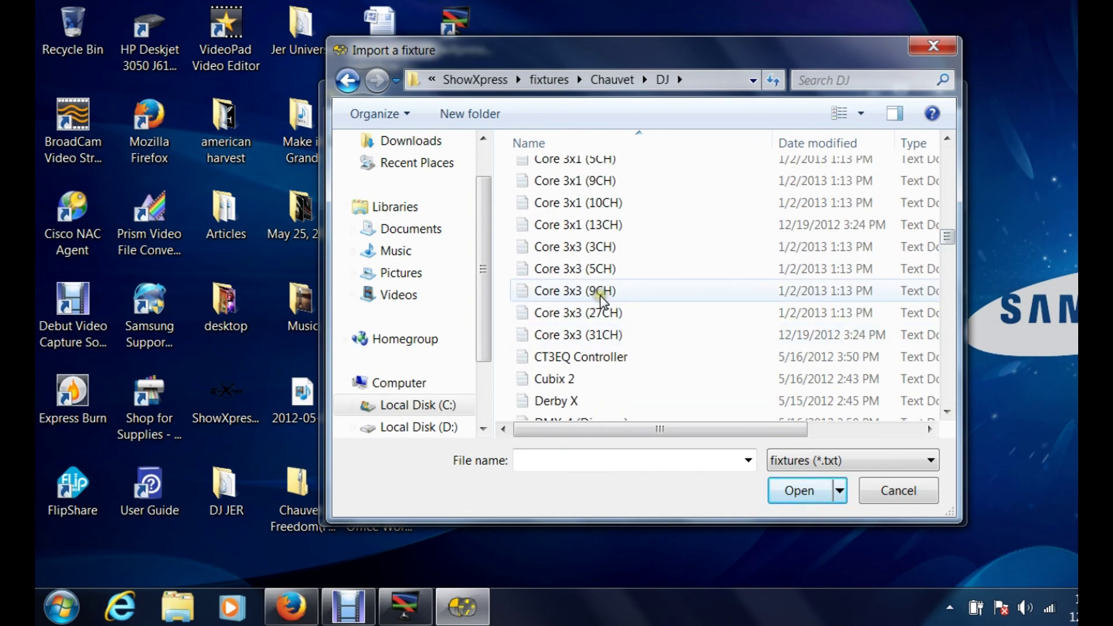
pyautogui.click(560, 248)
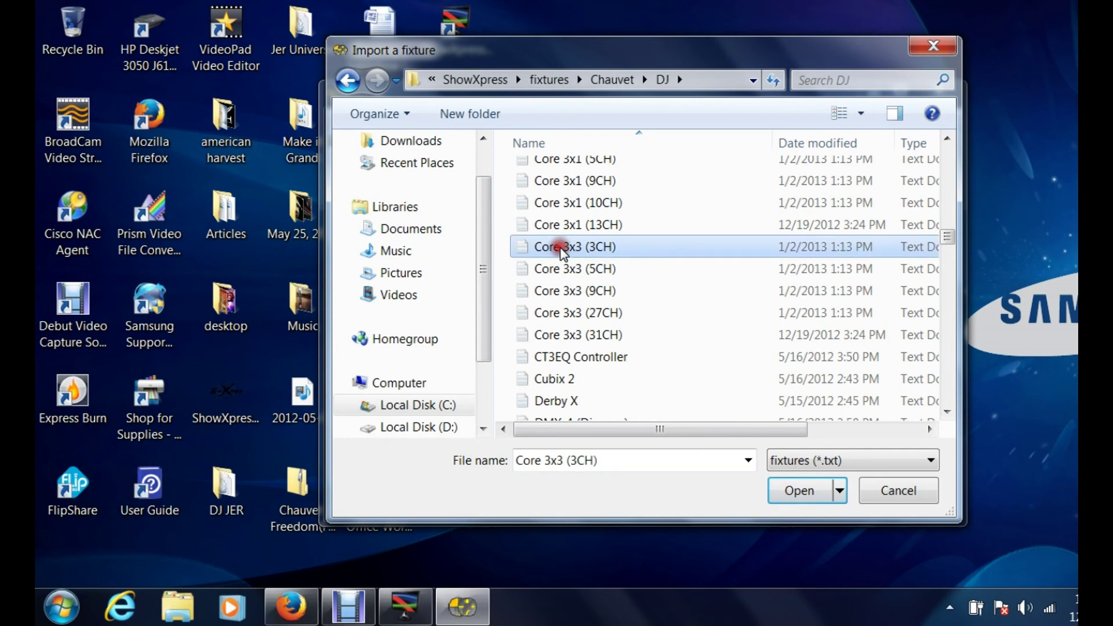
pyautogui.click(562, 290)
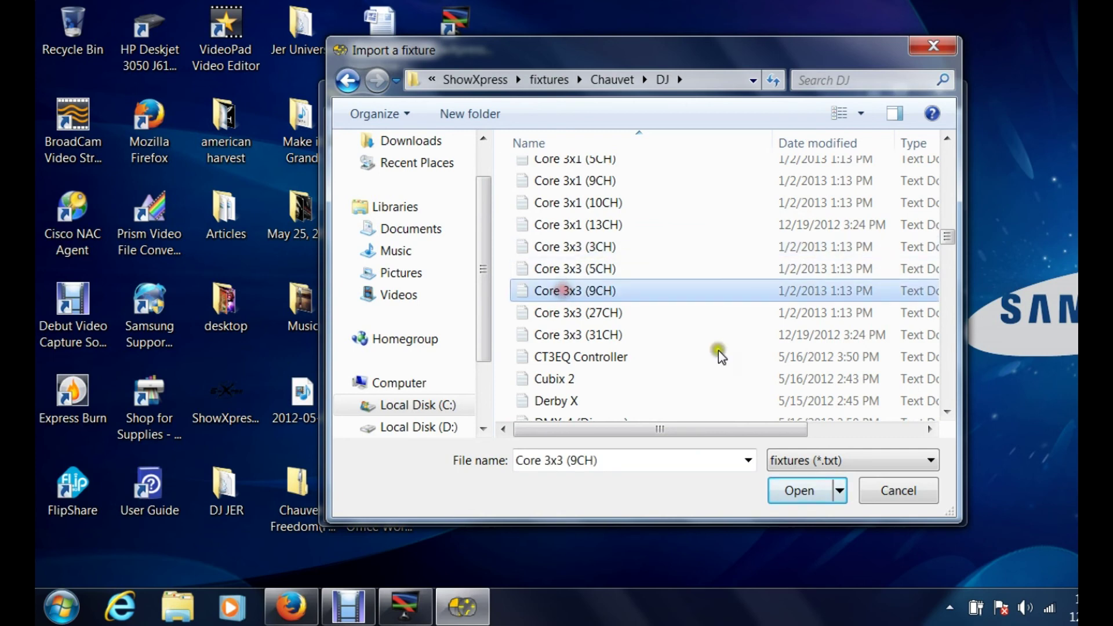
pyautogui.click(786, 487)
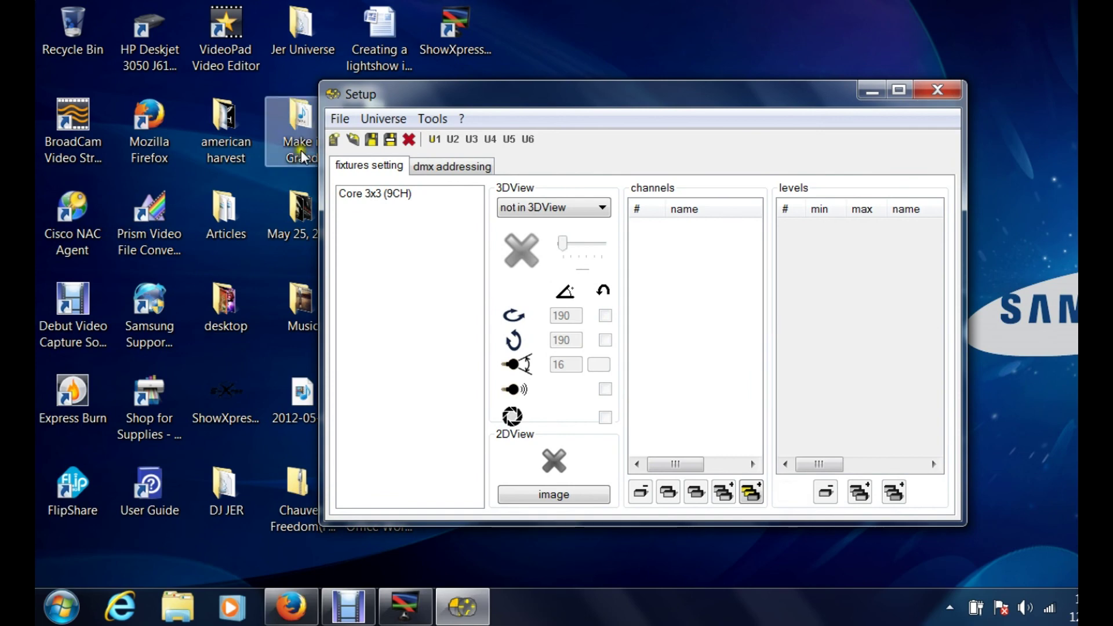
# - Show the Core 3x3 (9CH) channels and check the red, green and blue level ranges
pyautogui.click(386, 206)
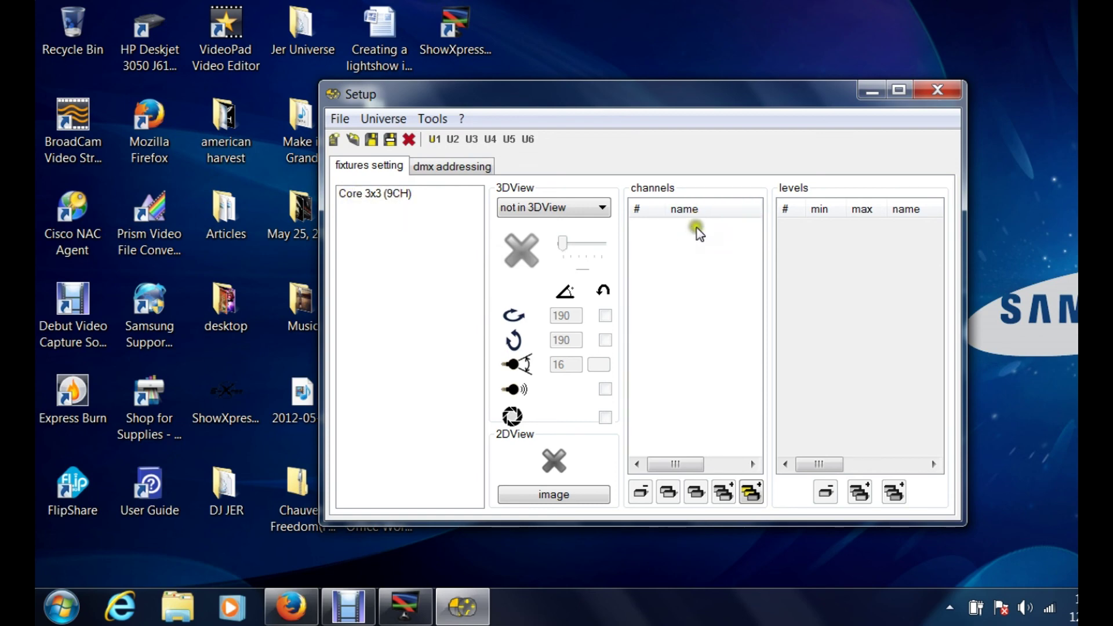
pyautogui.click(374, 193)
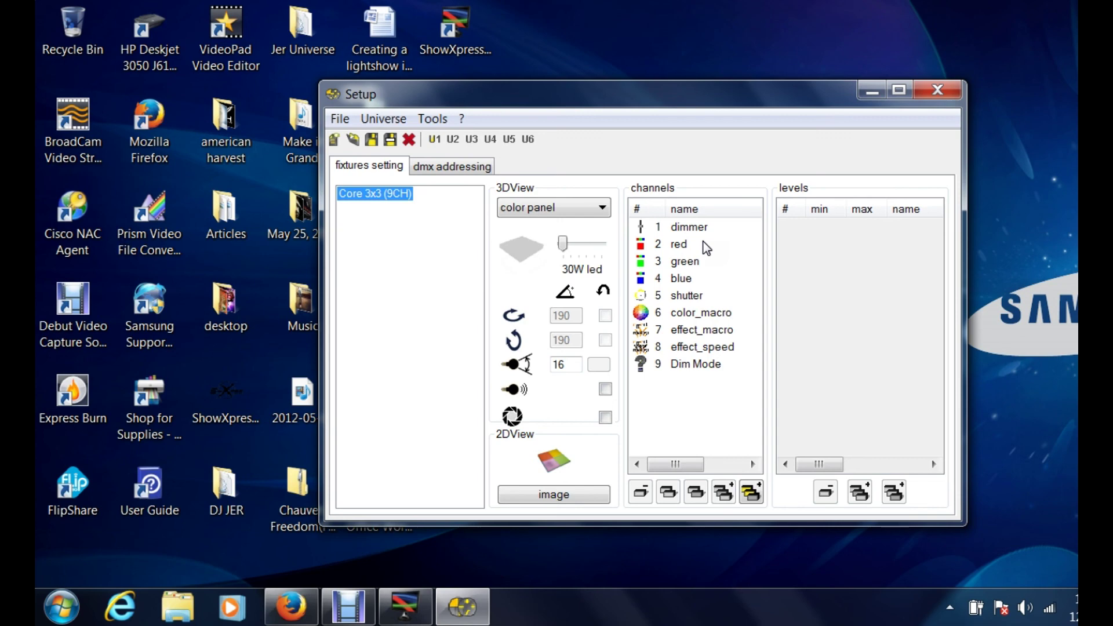
pyautogui.click(675, 246)
pyautogui.click(676, 264)
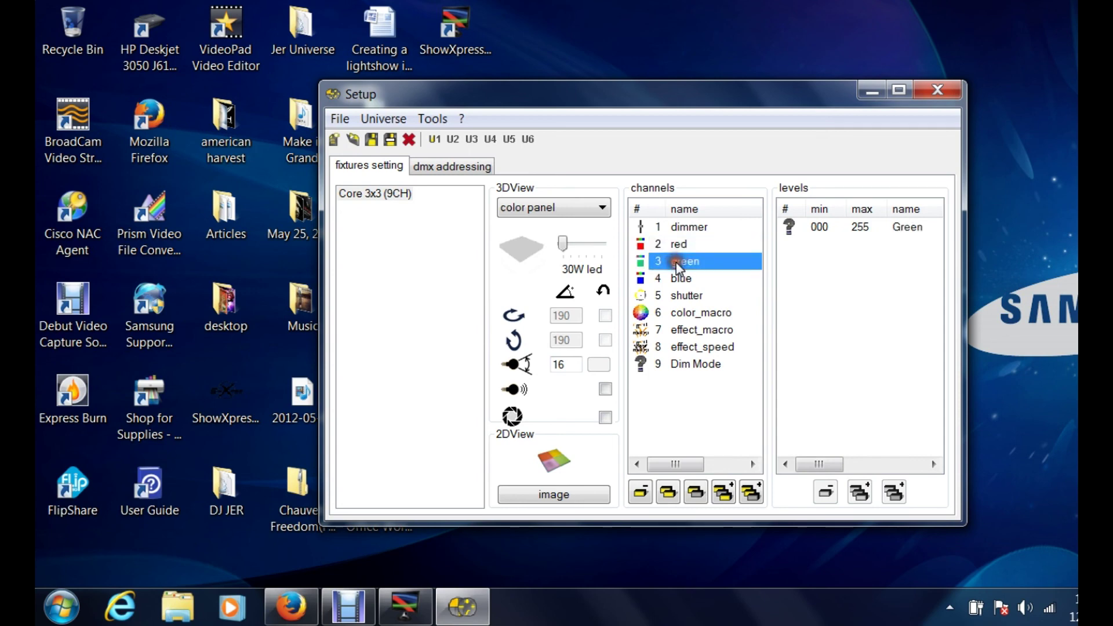
pyautogui.click(678, 280)
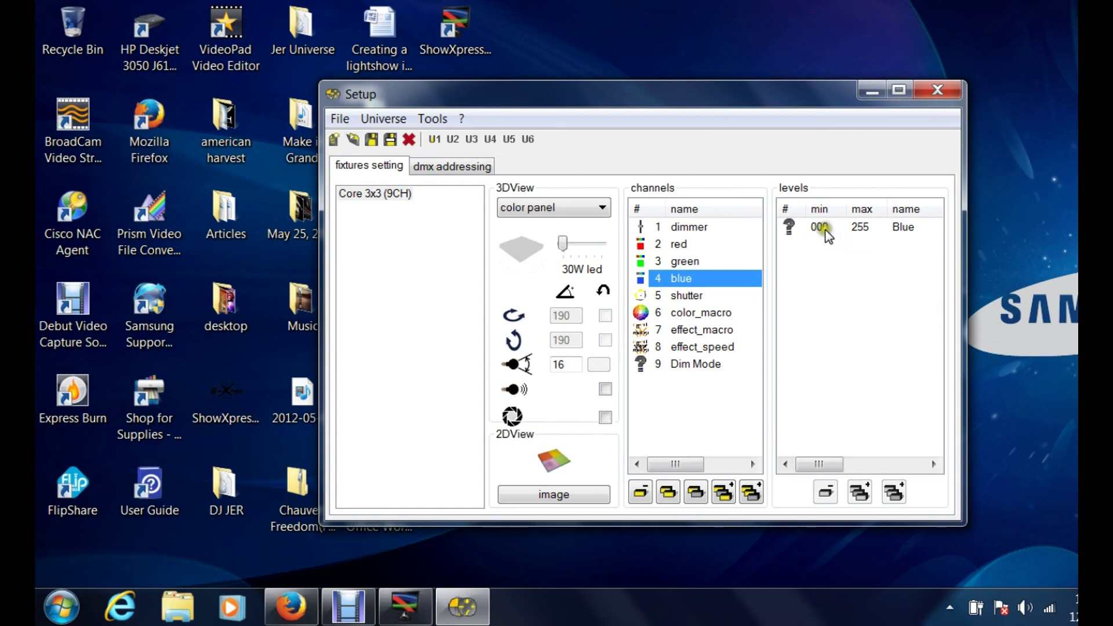
# - View the shutter and color_macro channel levels, including color mixes and temperatures
pyautogui.click(861, 231)
pyautogui.click(687, 297)
pyautogui.click(688, 296)
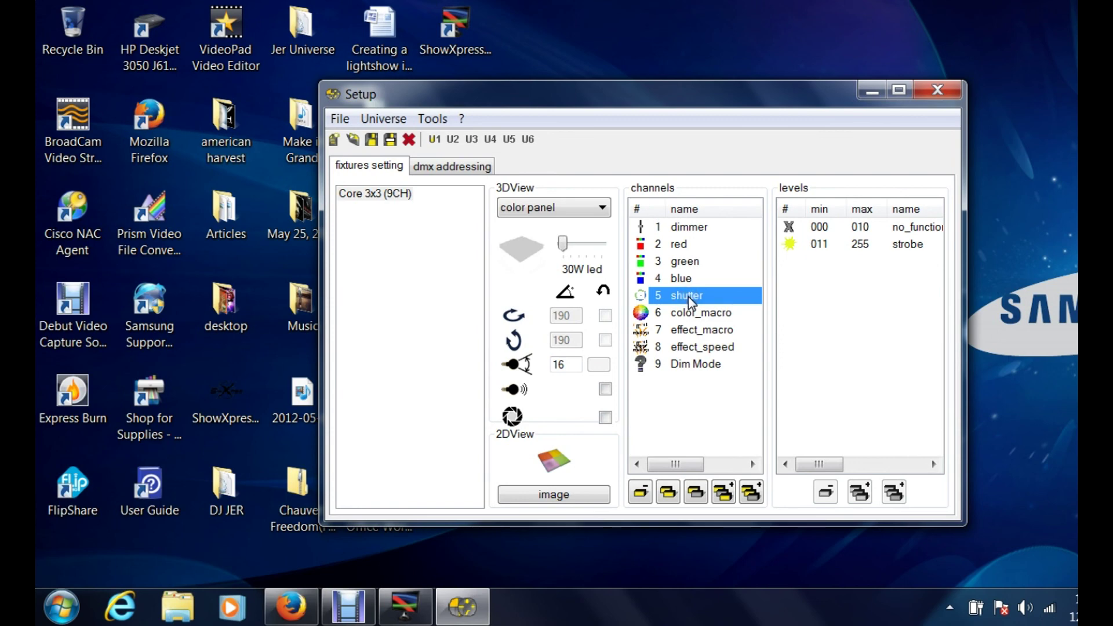
pyautogui.click(902, 242)
pyautogui.click(701, 312)
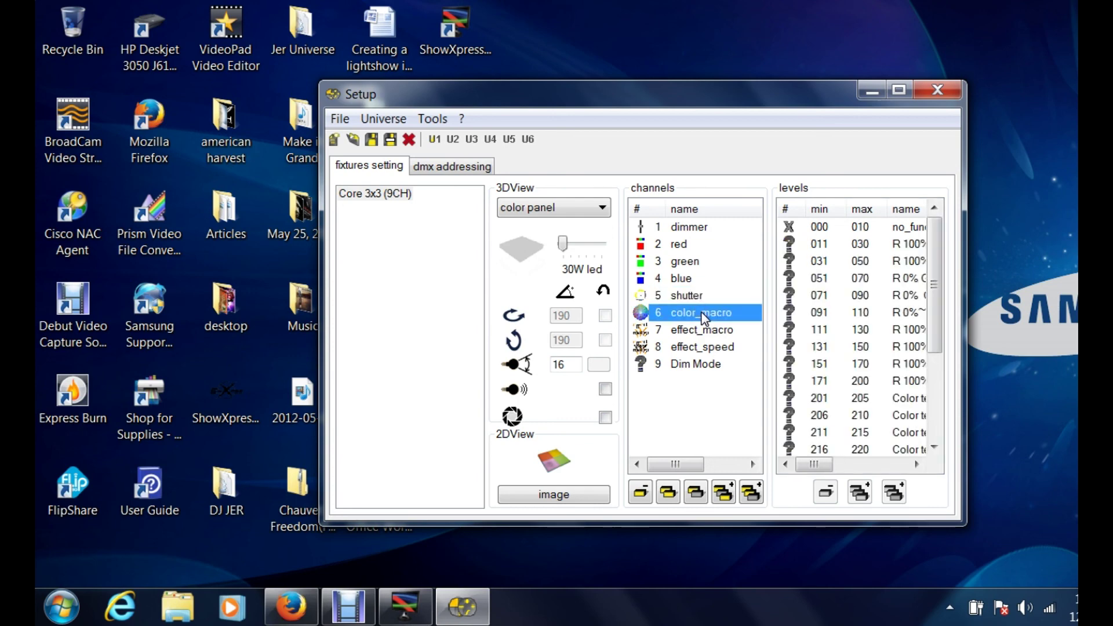
pyautogui.moveTo(809, 464); pyautogui.dragTo(826, 463)
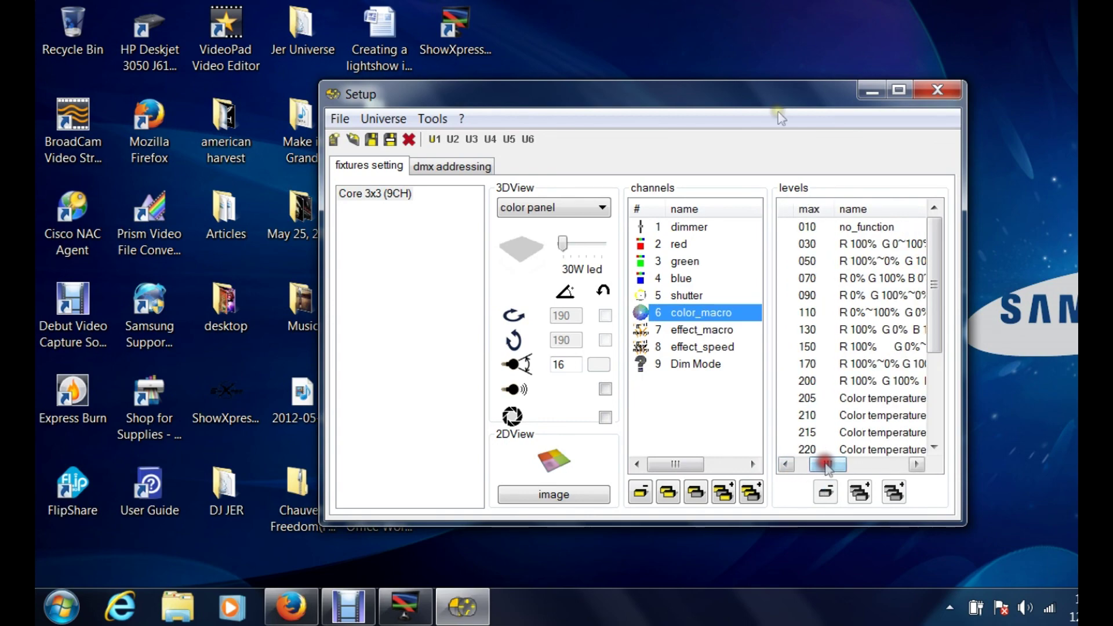
# - Maximize Setup, scroll the levels back, and view effect_macro's Chase 1–6 and Sound Mode levels
pyautogui.doubleClick(764, 91)
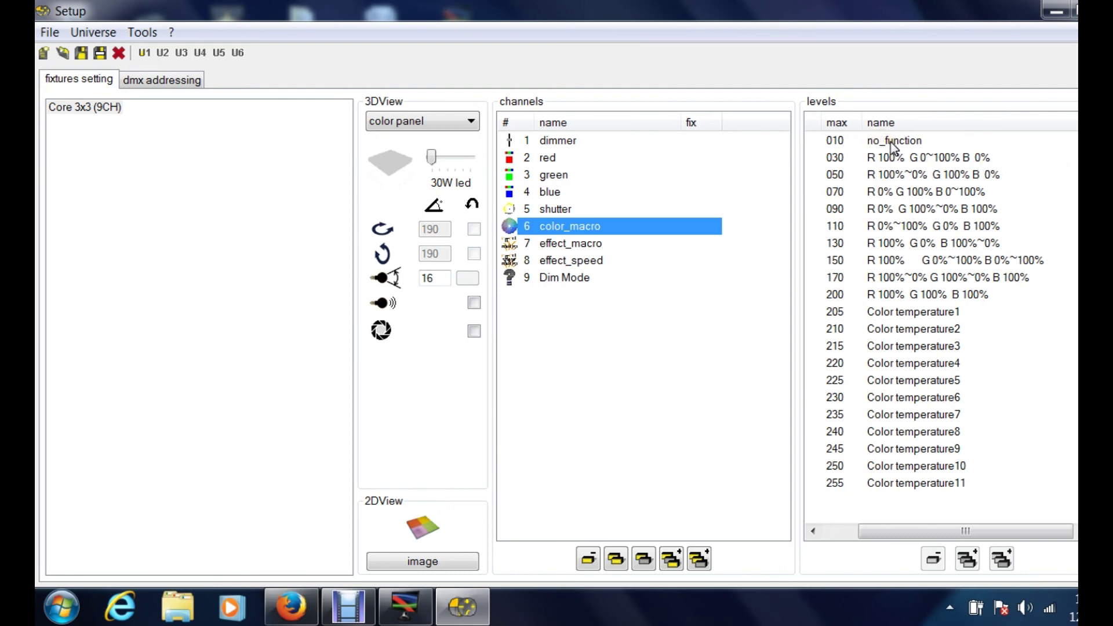
pyautogui.click(955, 530)
pyautogui.moveTo(954, 530); pyautogui.dragTo(907, 530)
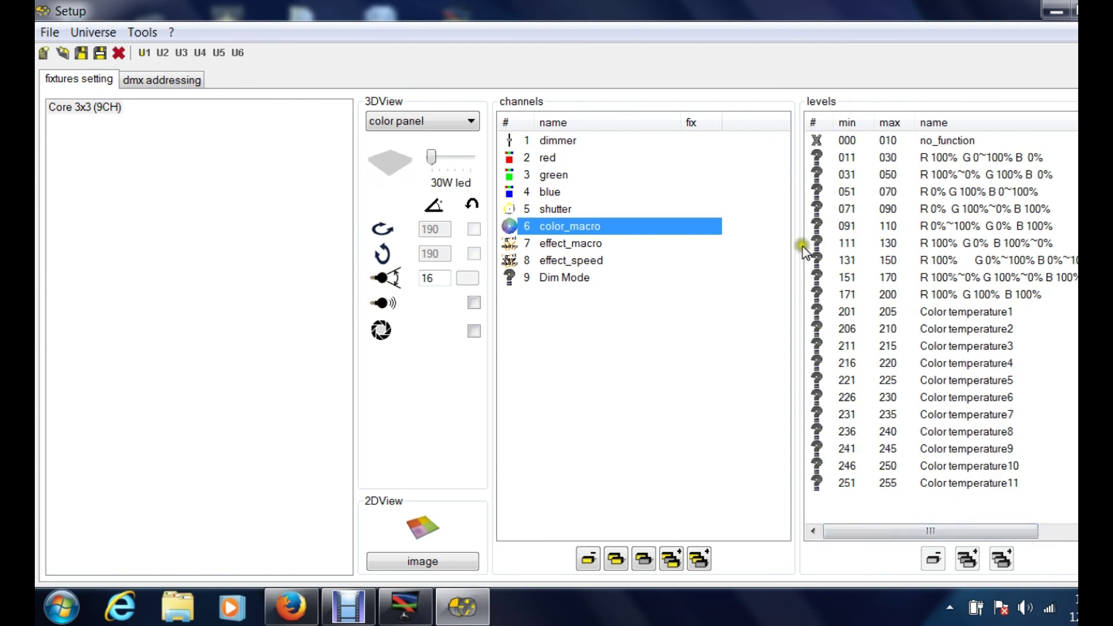
pyautogui.click(887, 156)
pyautogui.click(564, 248)
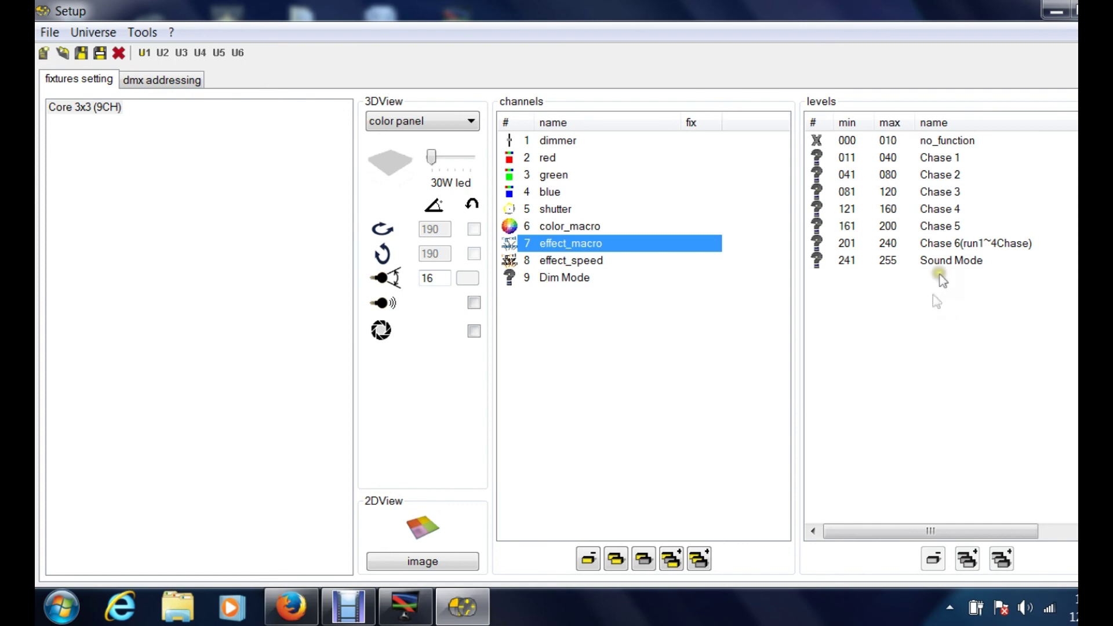
pyautogui.click(941, 213)
# - Select the Chase 1–3 levels and show the effect_speed channel levels
pyautogui.click(933, 156)
pyautogui.click(936, 175)
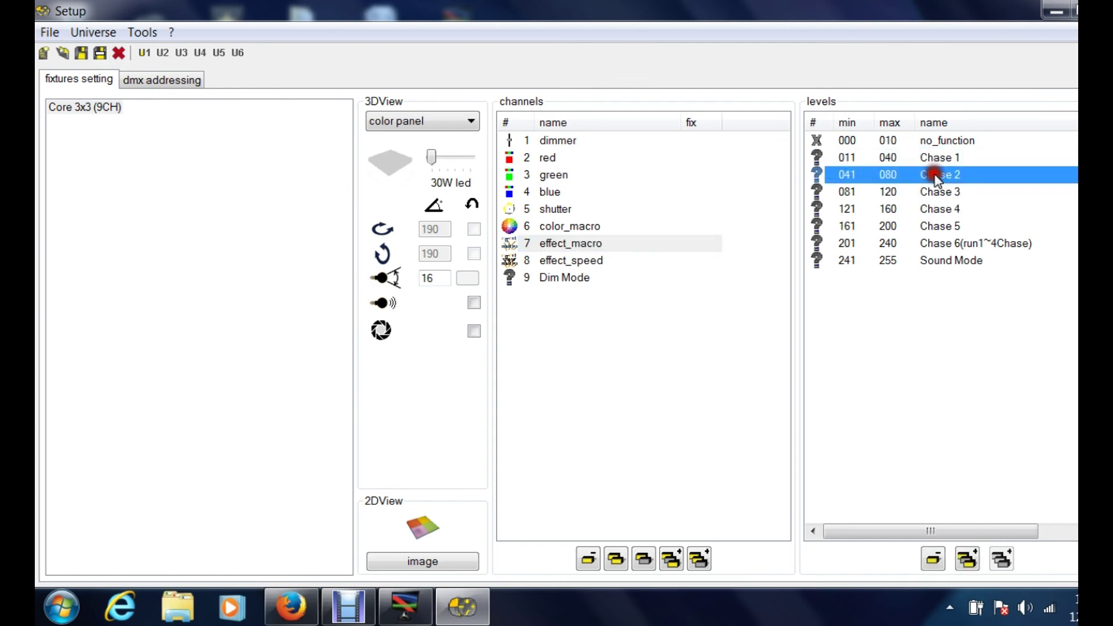
pyautogui.click(935, 191)
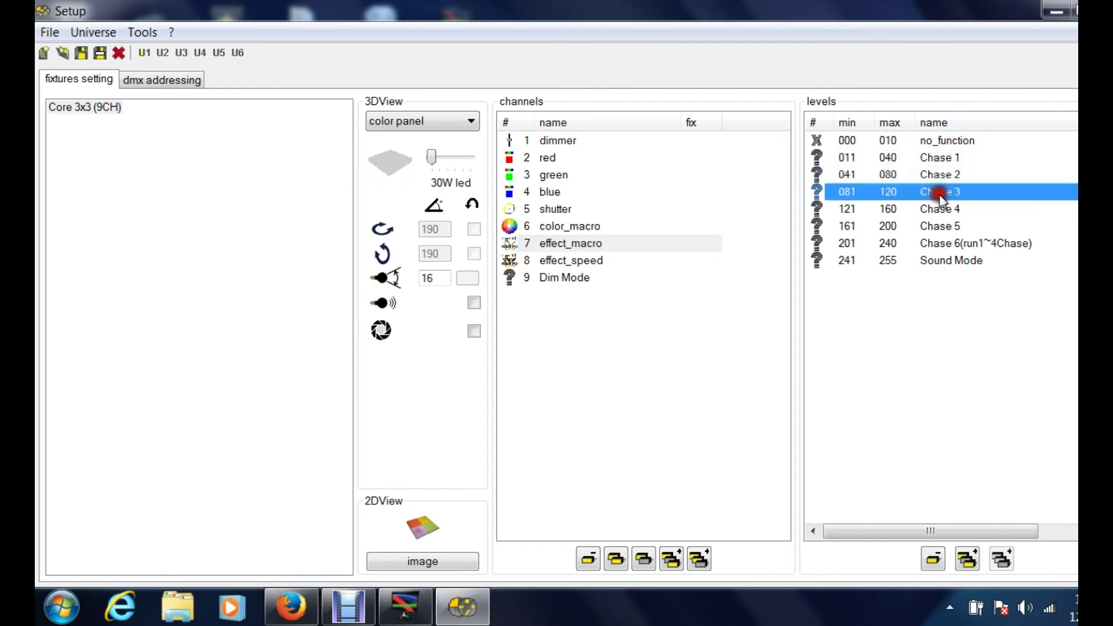
pyautogui.click(553, 259)
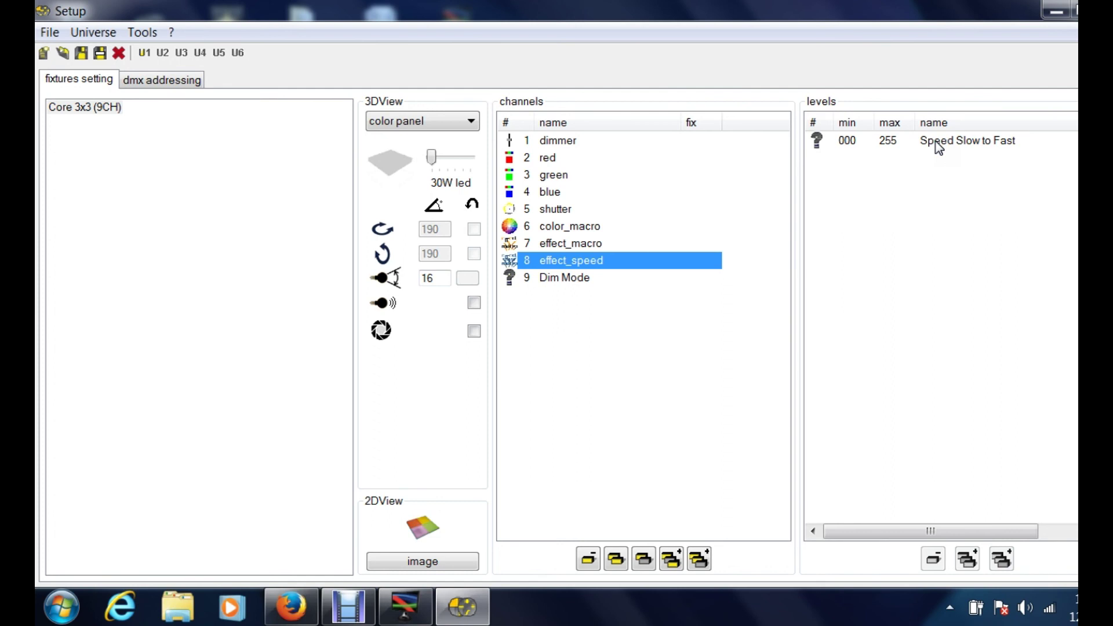
# - Review the Dim Mode and dimmer channel levels, then switch to DMX addressing
pyautogui.click(564, 280)
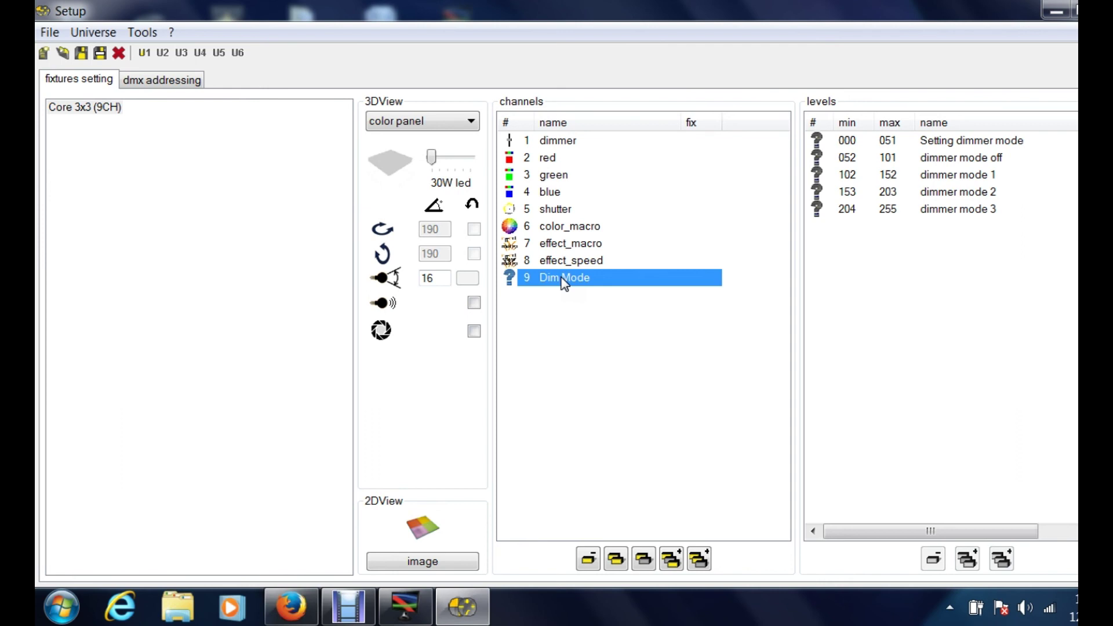
pyautogui.click(560, 140)
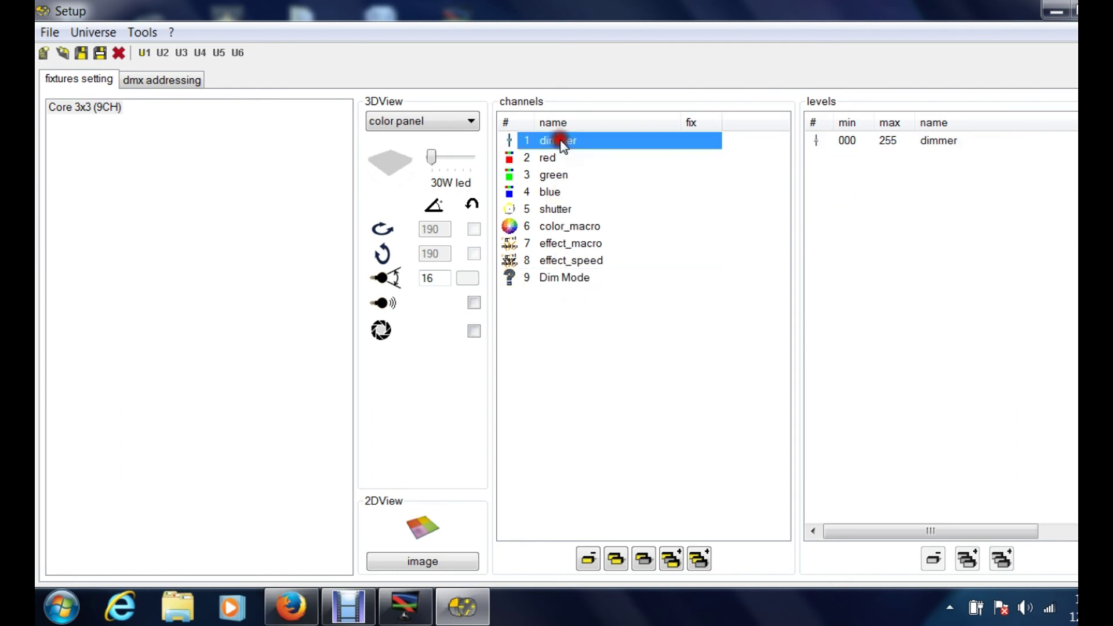
pyautogui.click(566, 277)
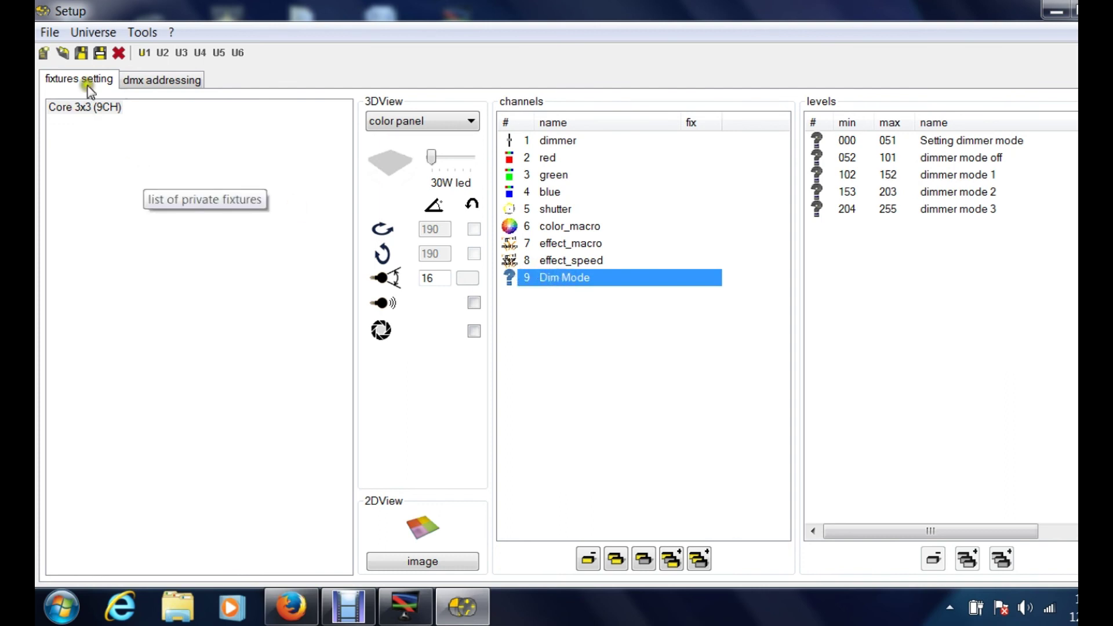
pyautogui.click(149, 87)
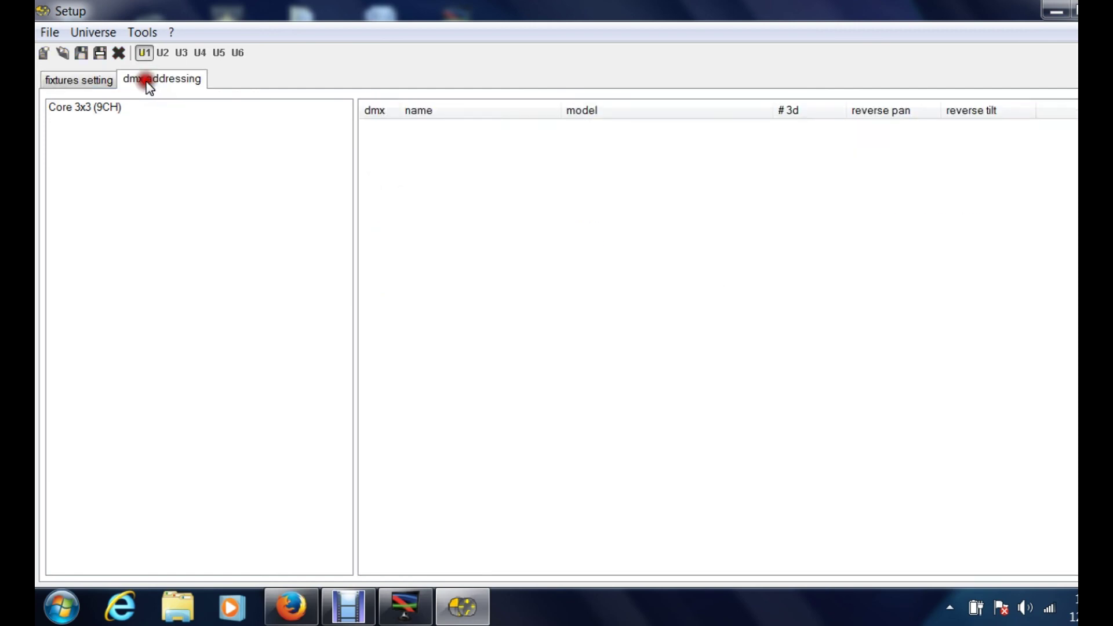
# - Drag Core 3x3 (9CH) into the DMX table and start naming it 'Core'
pyautogui.click(69, 108)
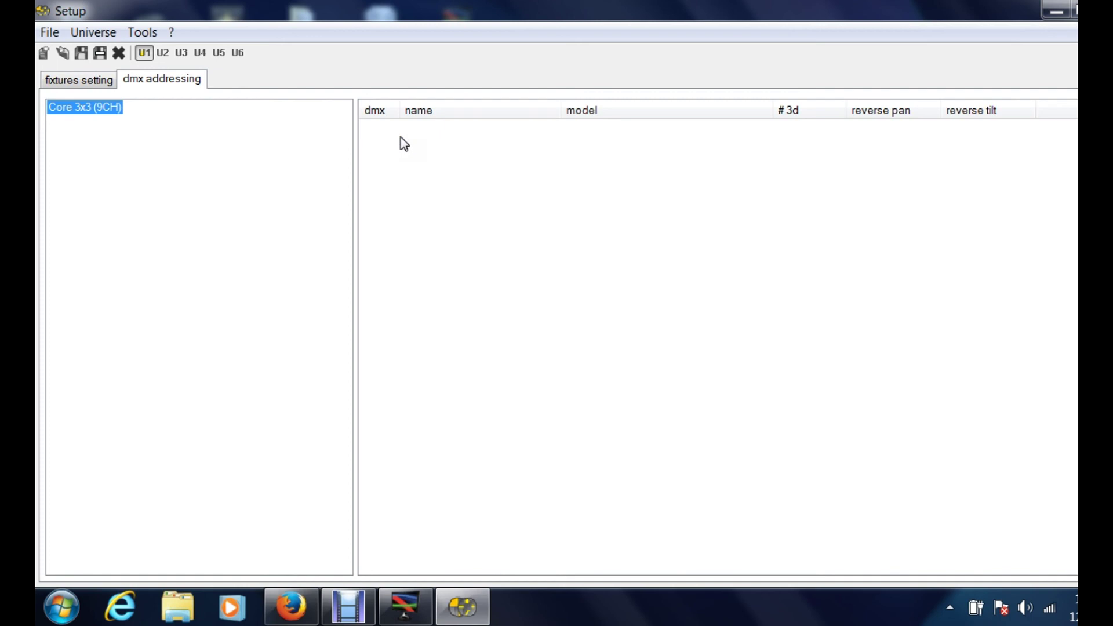
pyautogui.click(71, 111)
pyautogui.rightClick(70, 110)
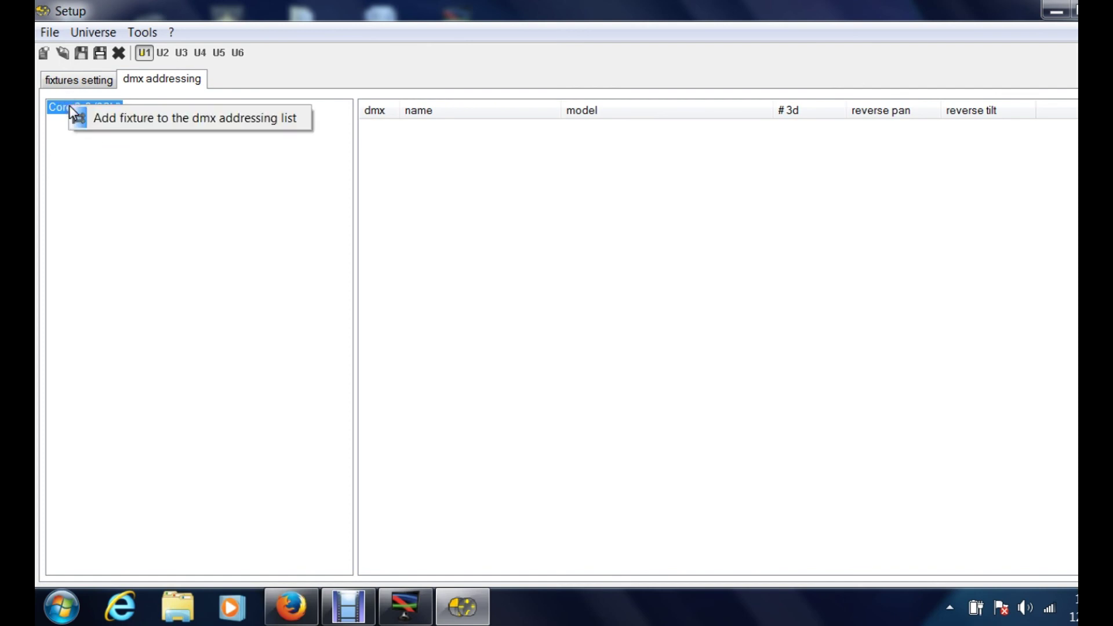
pyautogui.click(106, 121)
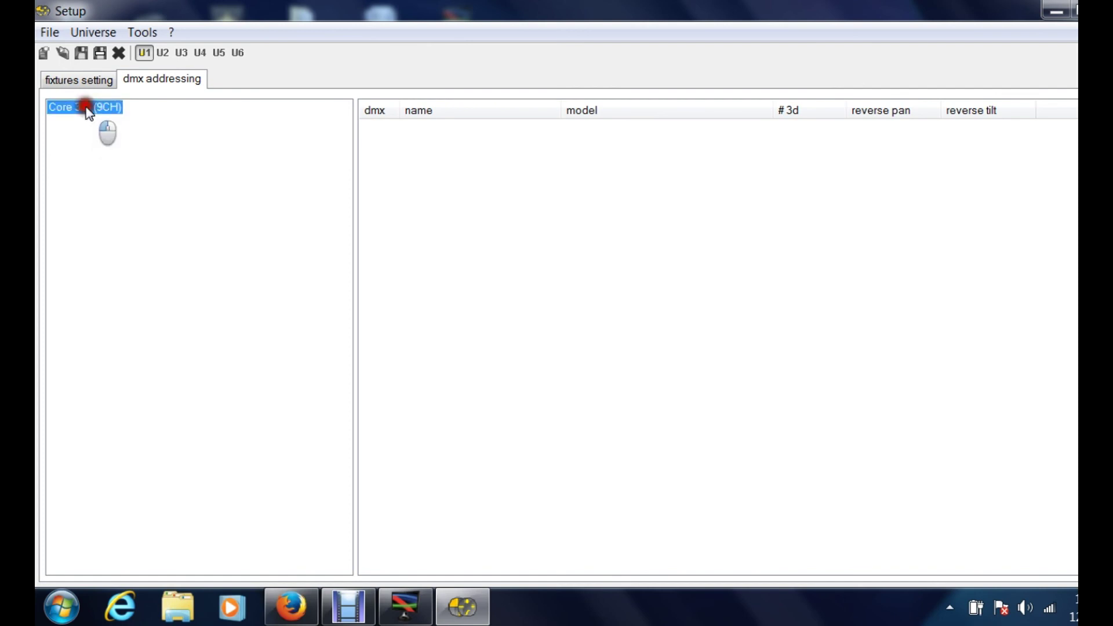
pyautogui.moveTo(245, 134); pyautogui.dragTo(388, 147)
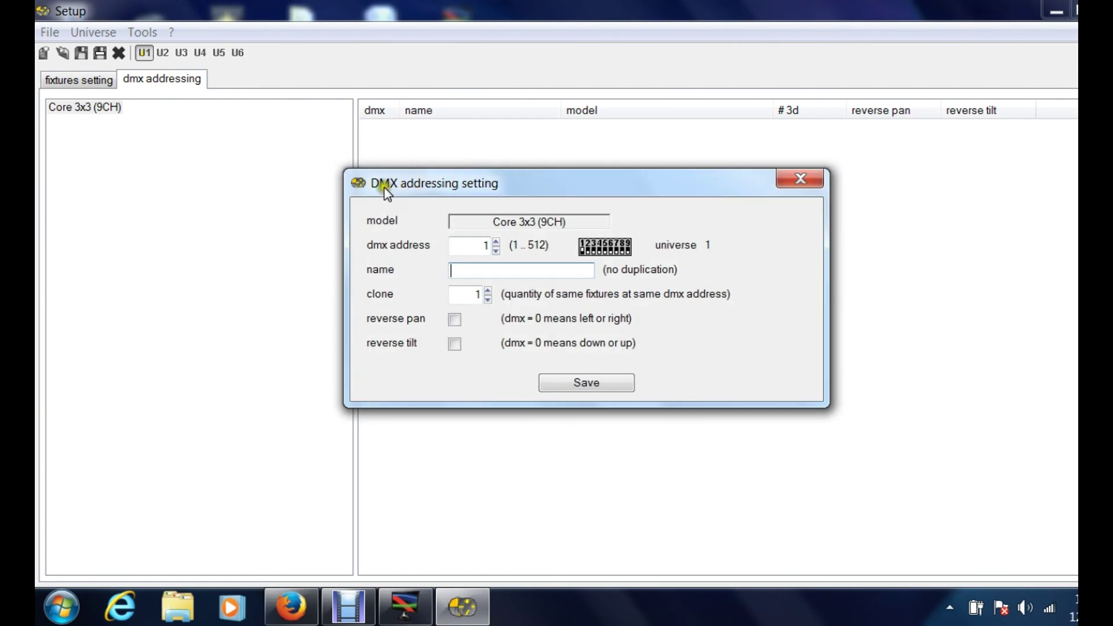
pyautogui.click(459, 269)
pyautogui.write('Core1')
# - Try raising the clone quantity and toggling reverse tilt and reverse pan, leaving reverse pan enabled
pyautogui.click(488, 291)
pyautogui.click(456, 290)
pyautogui.click(489, 291)
pyautogui.click(455, 320)
pyautogui.click(453, 344)
pyautogui.click(456, 320)
# - Select the current DMX address value so it can be replaced
pyautogui.click(470, 247)
pyautogui.click(482, 248)
pyautogui.click(581, 251)
pyautogui.doubleClick(479, 246)
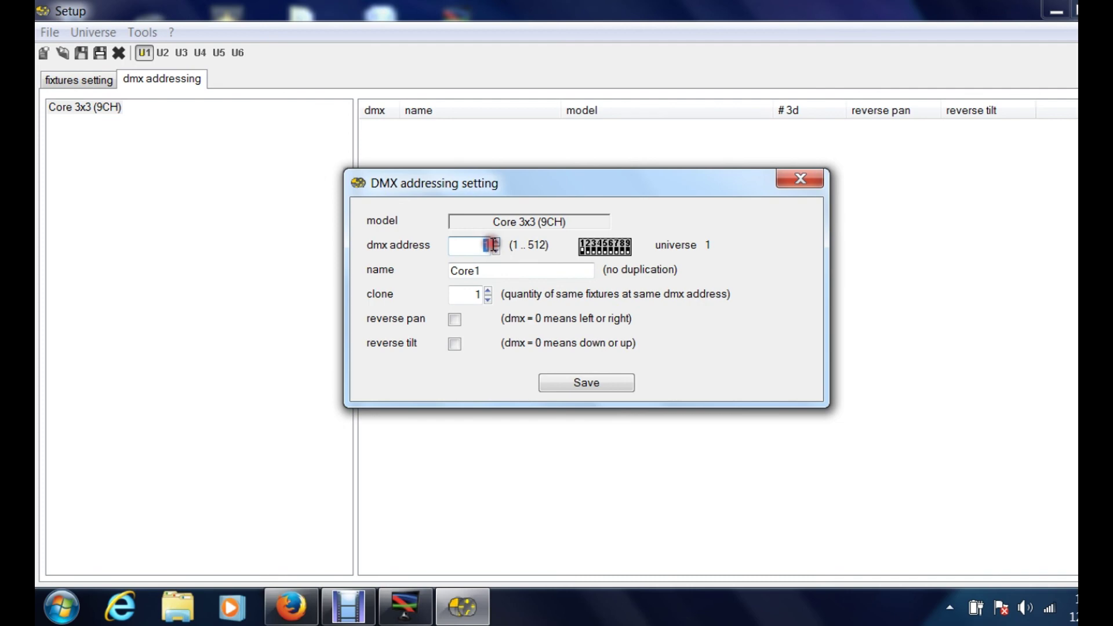
# - Replace the mistyped address 345 with 1 and save Core1 into the addressing list
pyautogui.write('345')
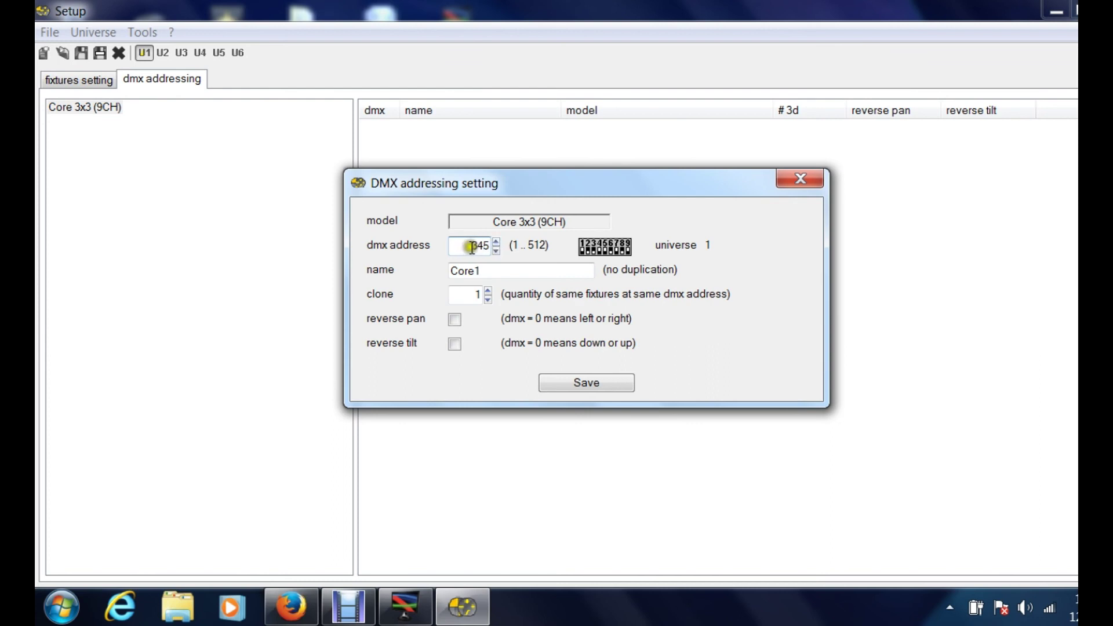
pyautogui.doubleClick(472, 248)
pyautogui.write('1')
pyautogui.click(588, 384)
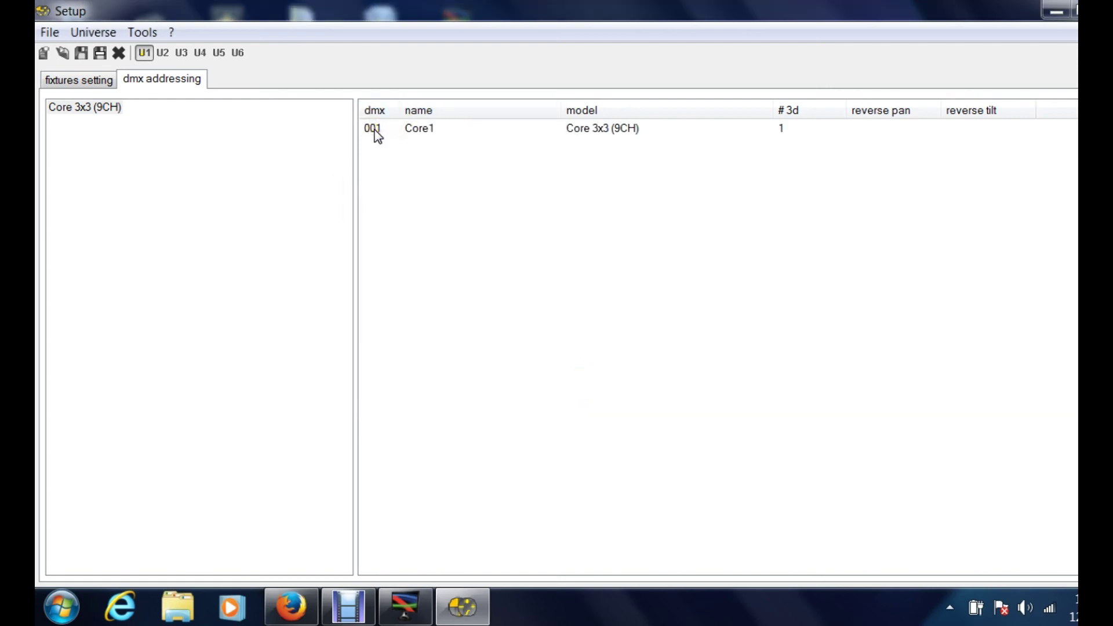
pyautogui.click(420, 130)
# - Add a second Core 3x3 as Core2 at DMX address 10 and save it to the list
pyautogui.moveTo(74, 108); pyautogui.dragTo(447, 171)
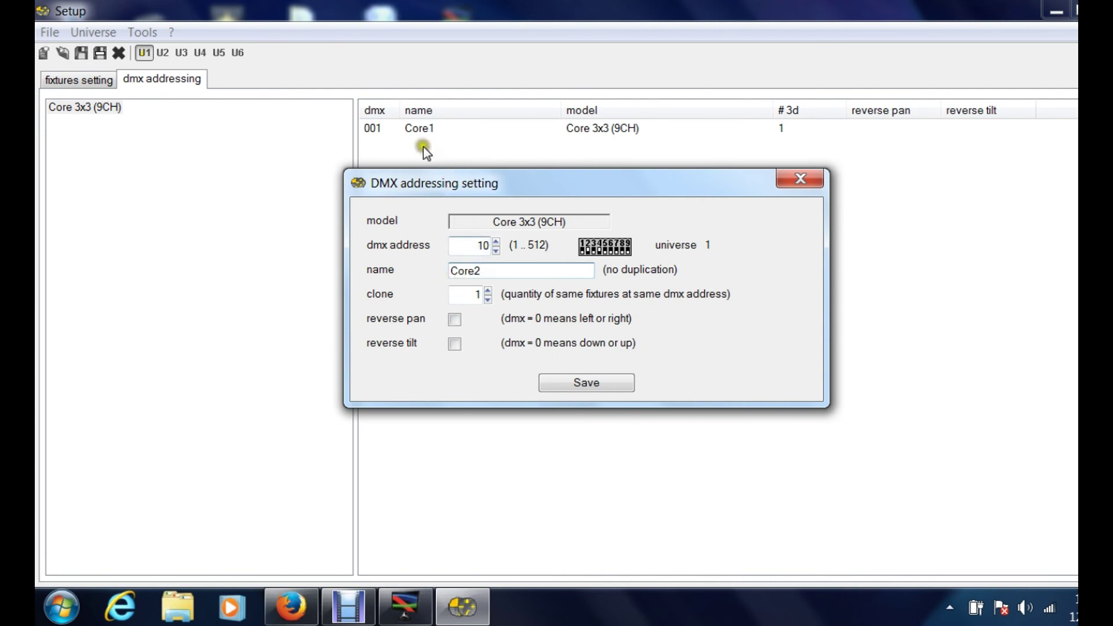
pyautogui.click(473, 246)
pyautogui.click(477, 248)
pyautogui.click(488, 291)
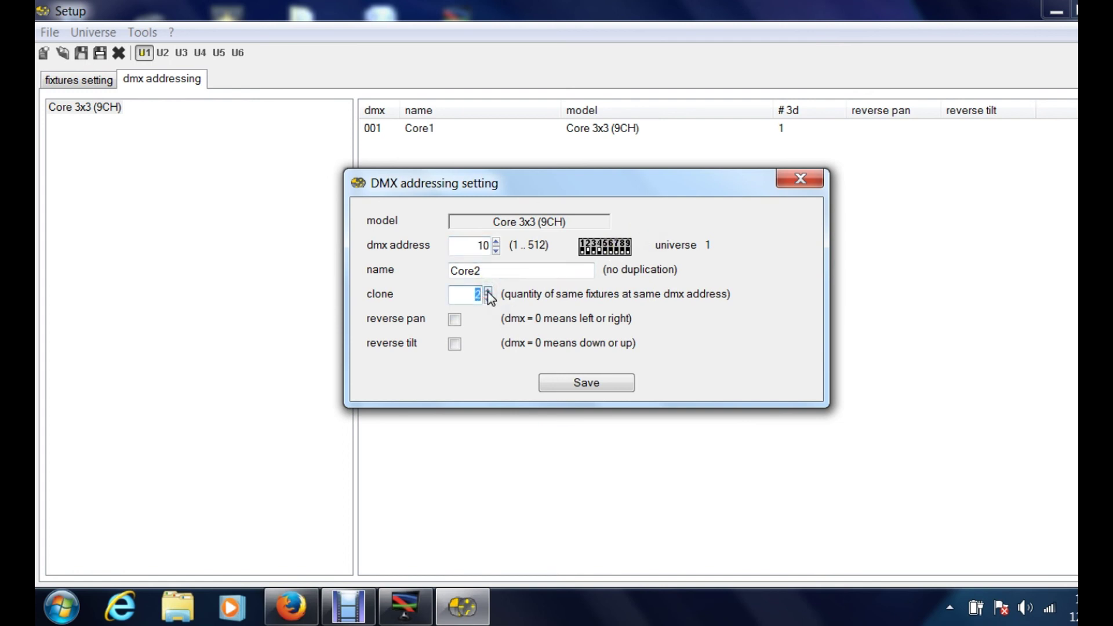
pyautogui.click(567, 382)
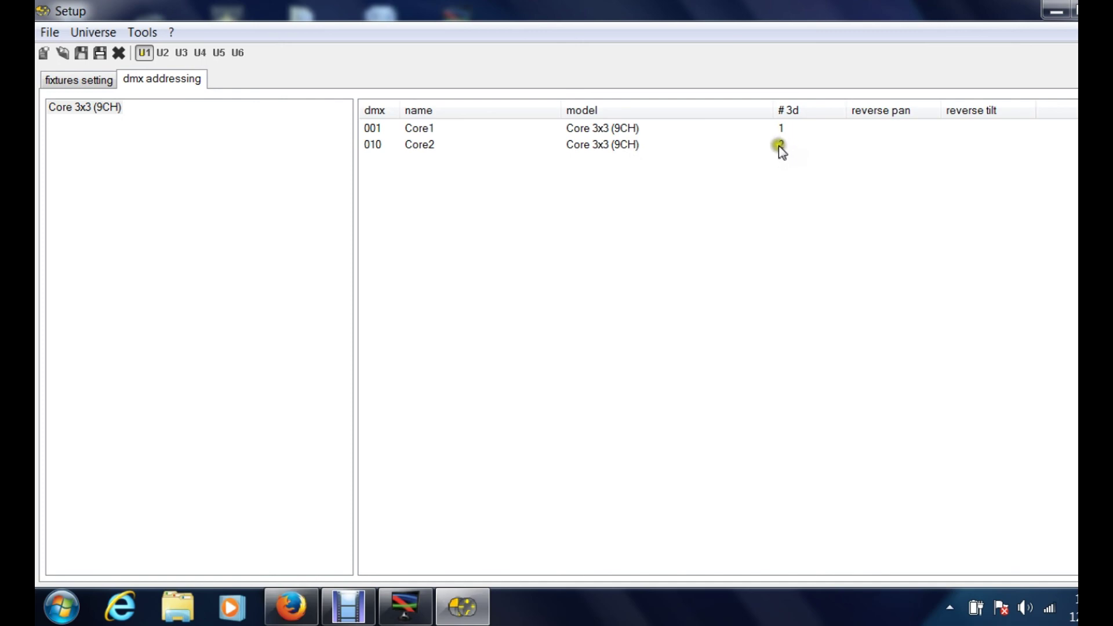
# - Save the fixture setup through the File menu and minimise the Setup window
pyautogui.click(92, 82)
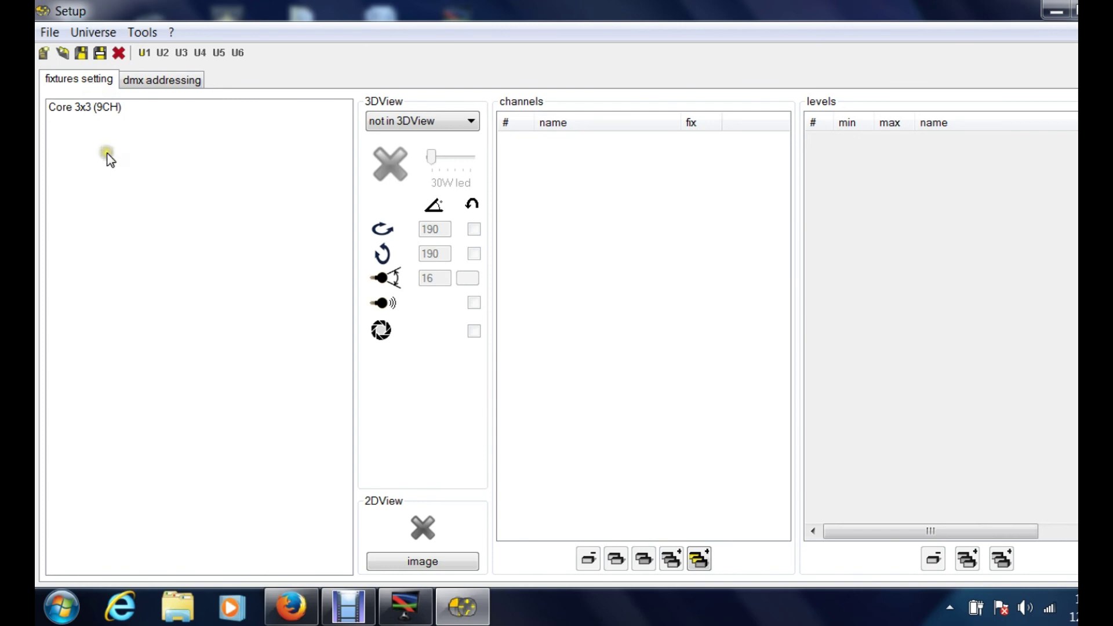
pyautogui.click(51, 33)
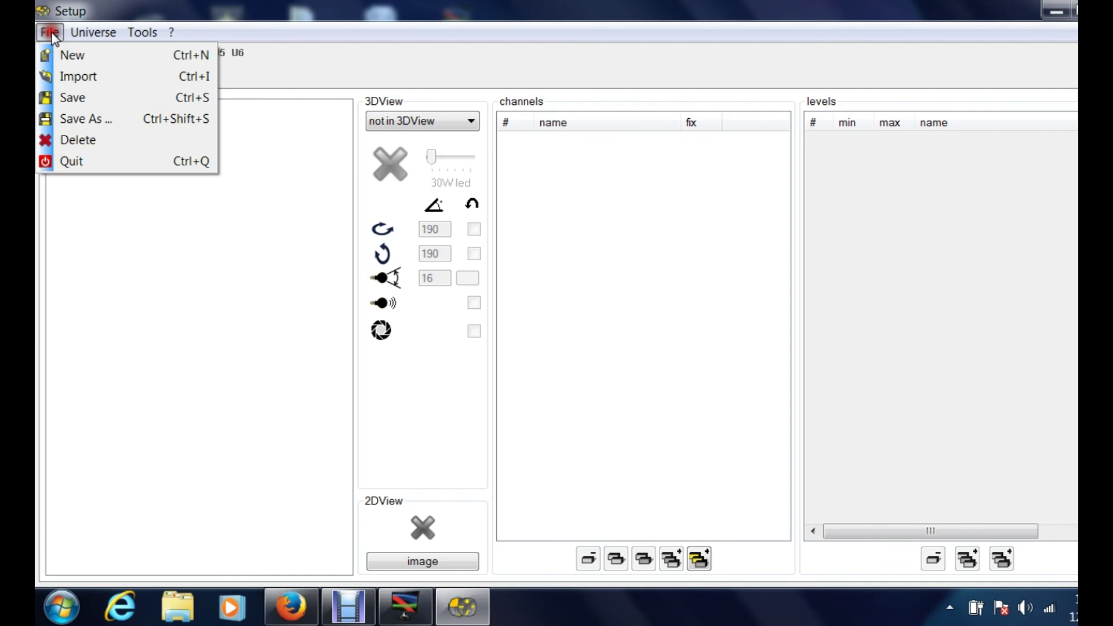
pyautogui.click(75, 97)
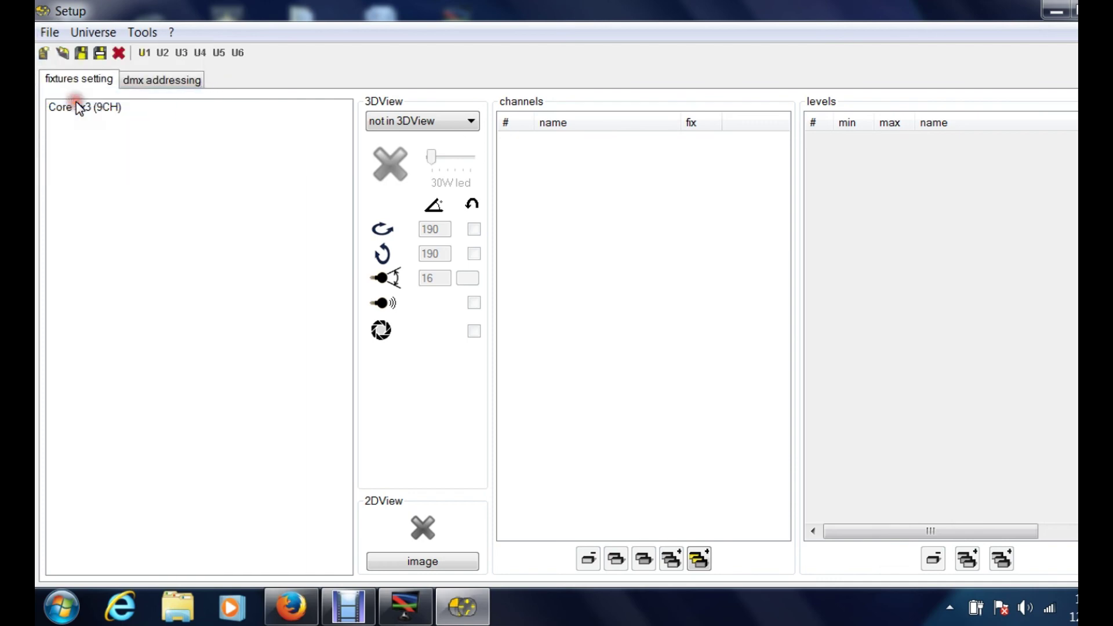
pyautogui.click(1054, 14)
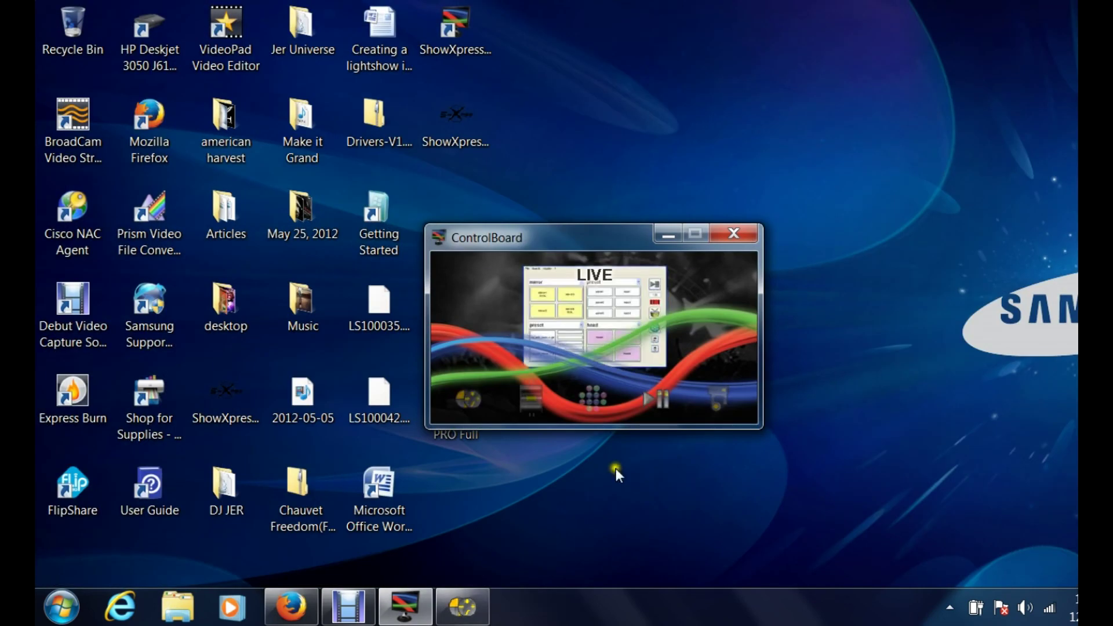
# - Open a new scene in a maximised Editor, place Core1 and Core2 together, and show Core2's channels 10–18
pyautogui.click(532, 399)
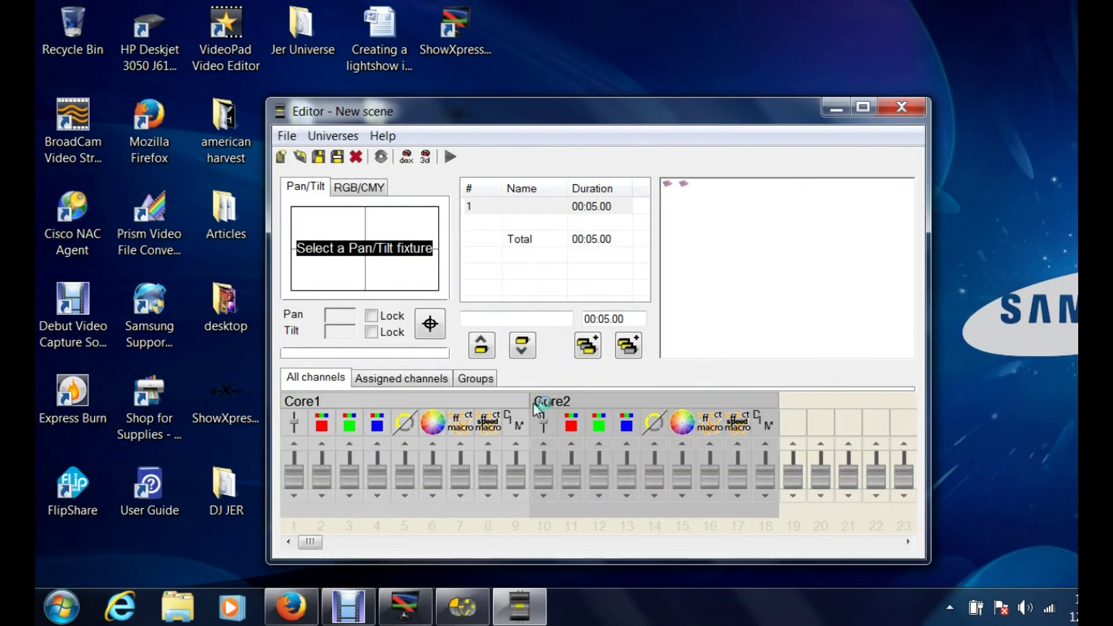
pyautogui.click(582, 340)
pyautogui.click(671, 179)
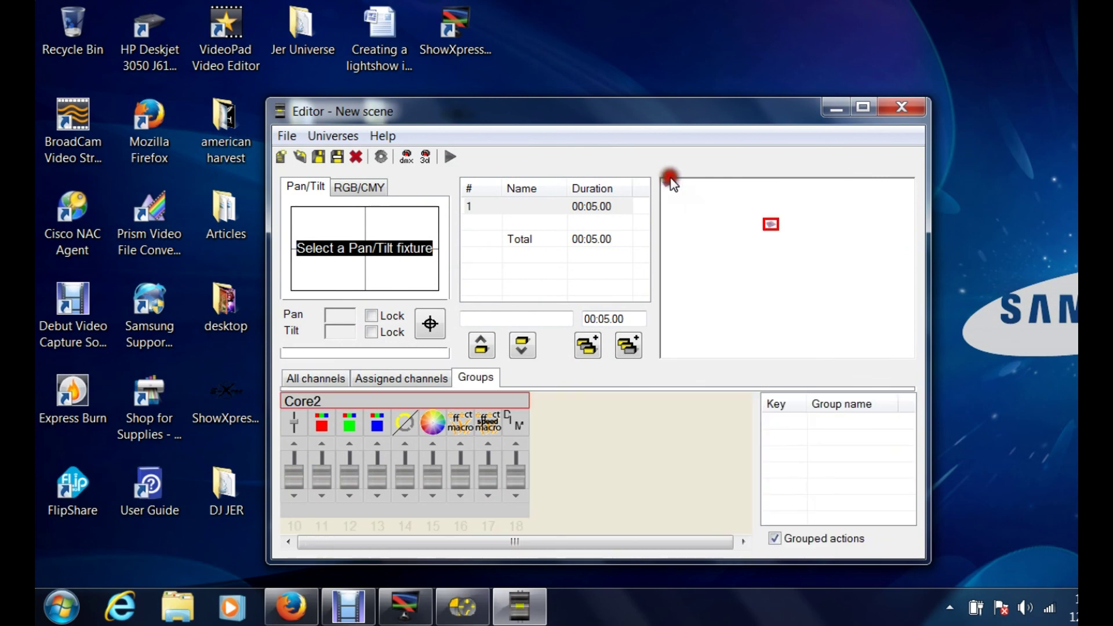
pyautogui.moveTo(671, 181); pyautogui.dragTo(687, 235)
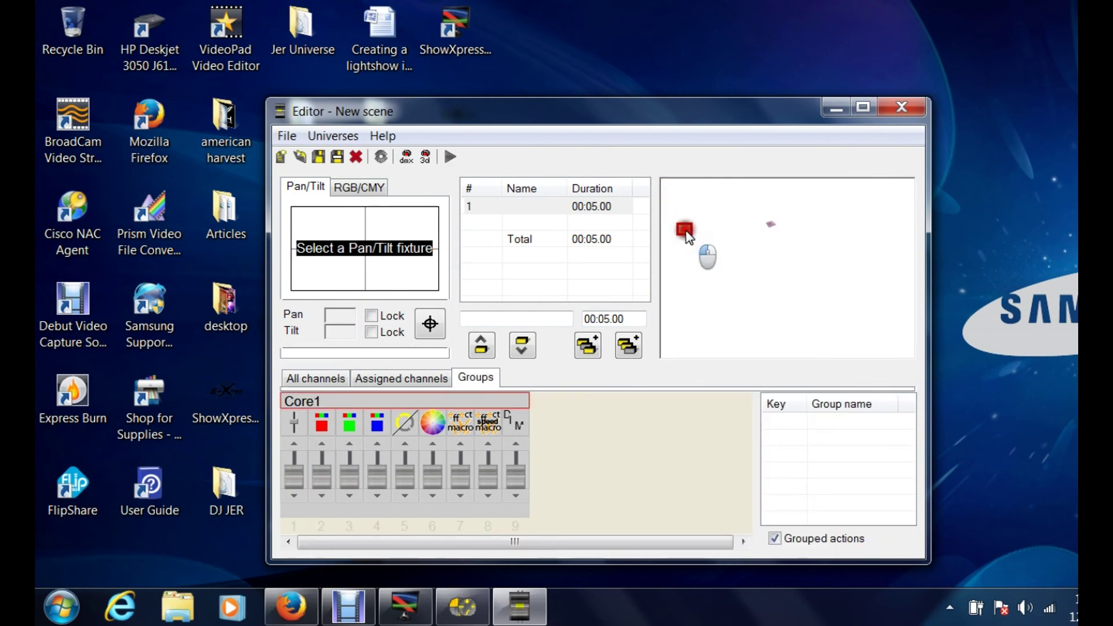
pyautogui.doubleClick(656, 105)
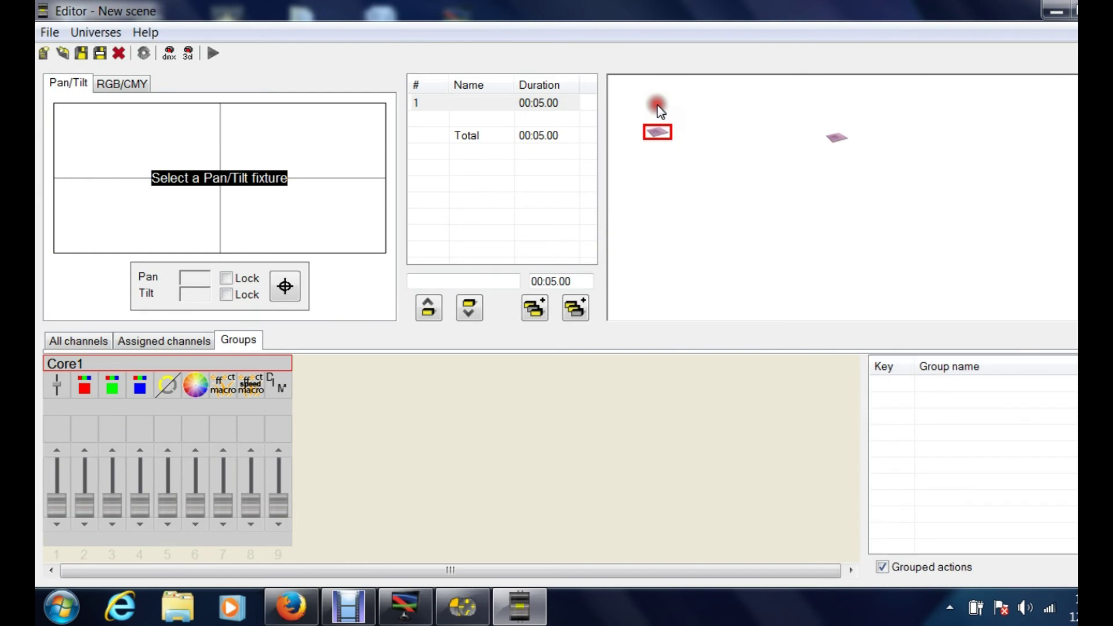
pyautogui.moveTo(833, 143); pyautogui.dragTo(789, 139)
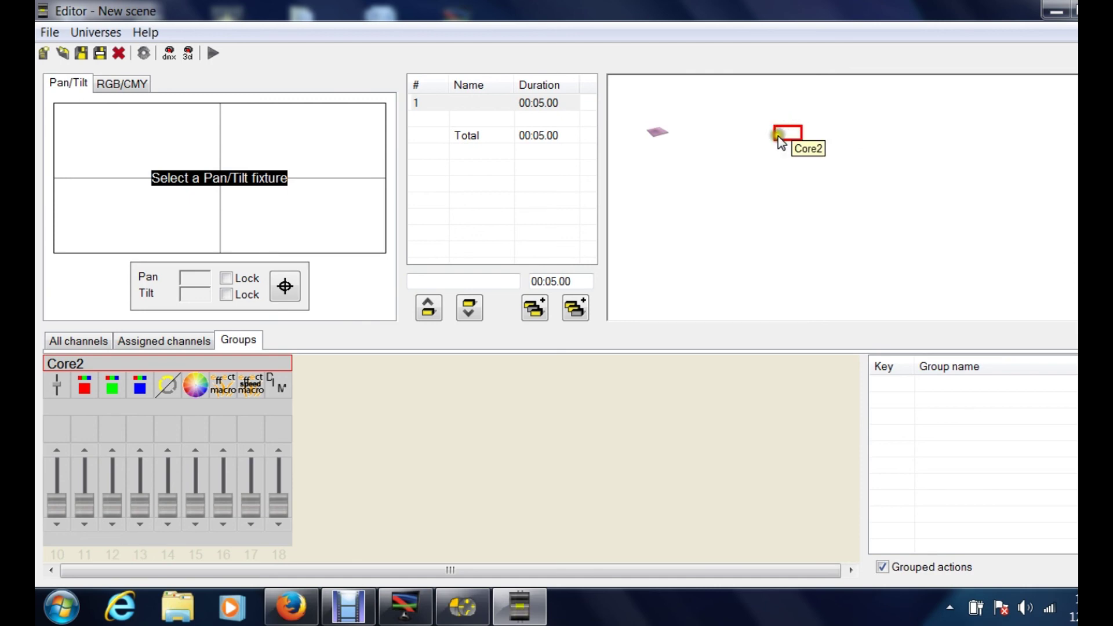
pyautogui.click(788, 140)
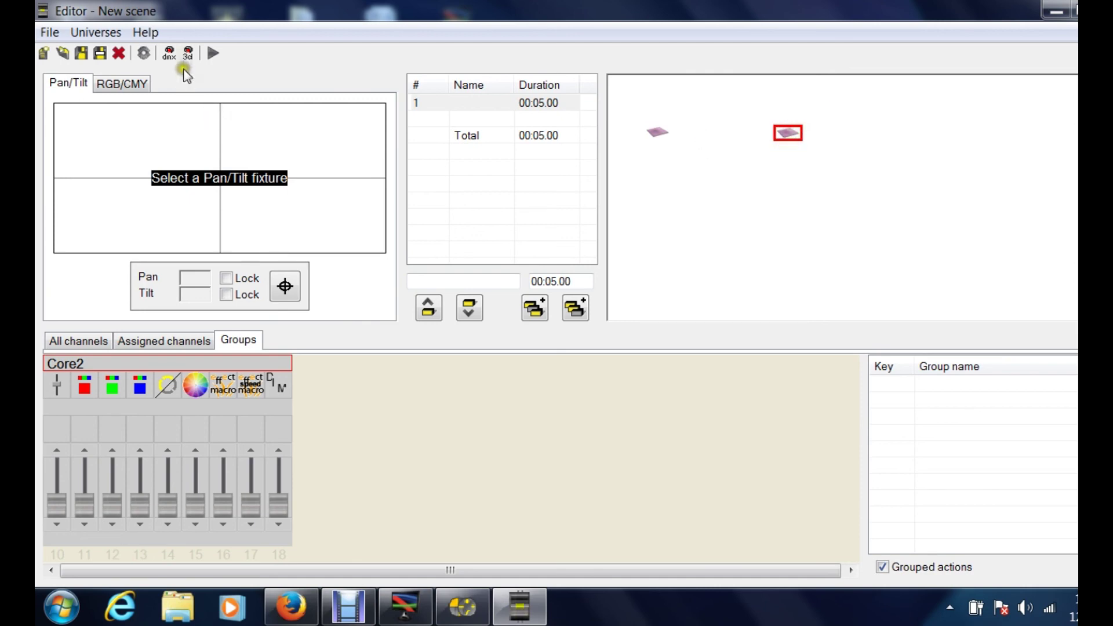